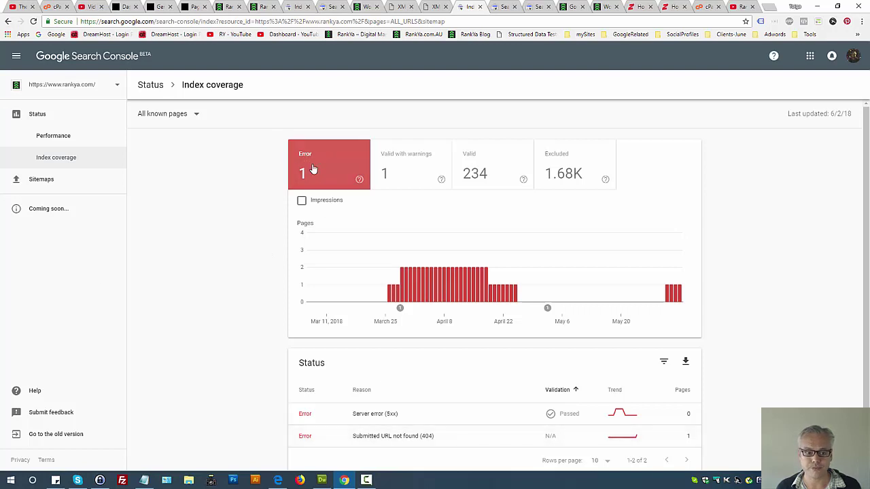
Step: Open the Submitted URL not found (404) error and show the page details of the affected wordpress-schema-theme-rankya URL
left_click(385, 438)
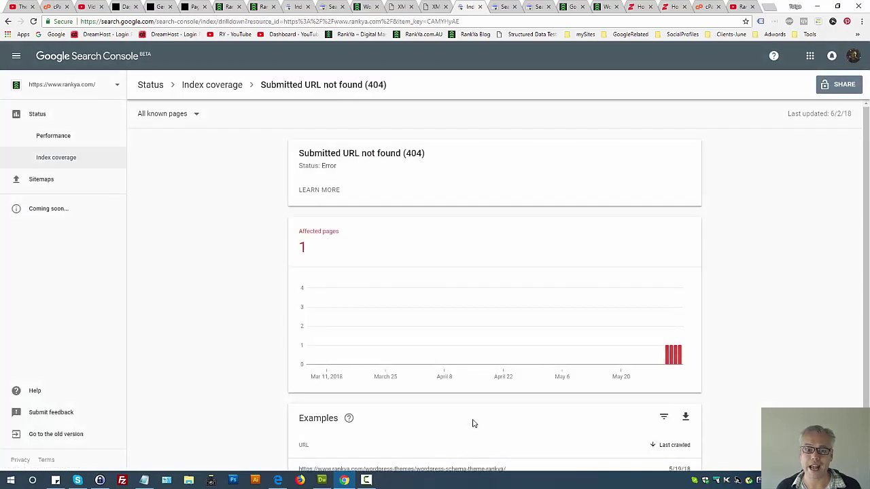
scroll(407, 415, "down", 1)
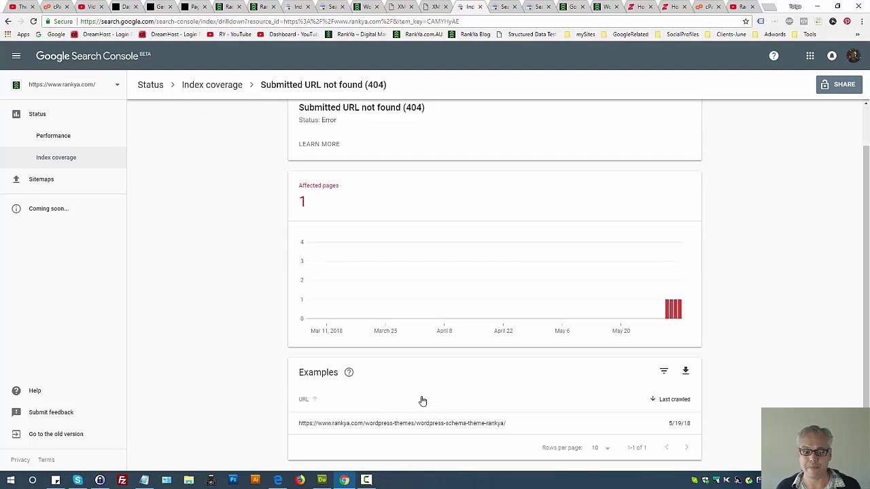
left_click(387, 424)
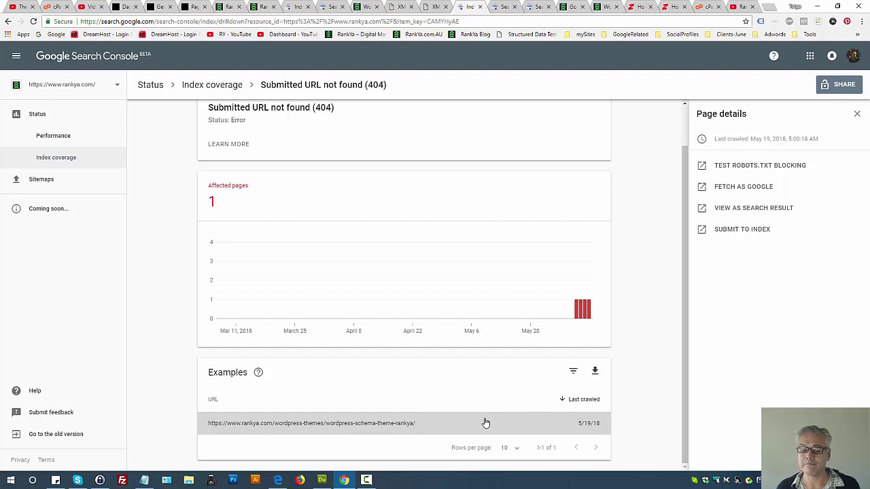
scroll(485, 422, "up", 1)
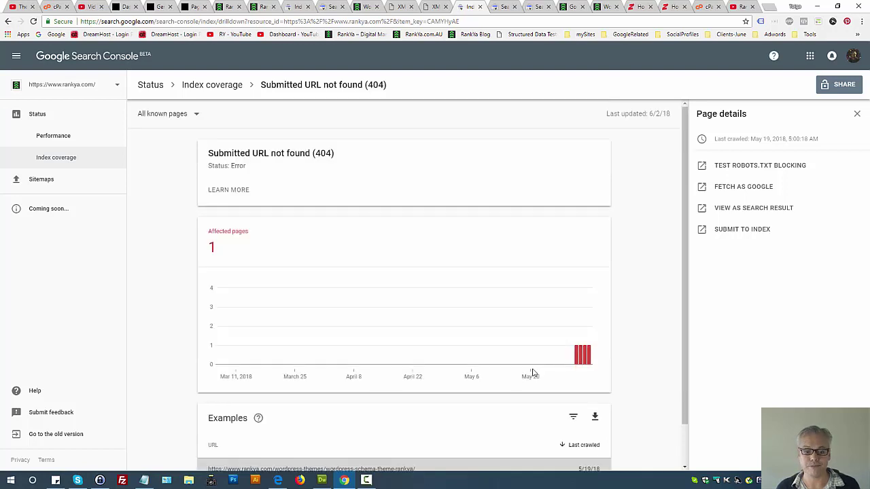
scroll(534, 374, "down", 1)
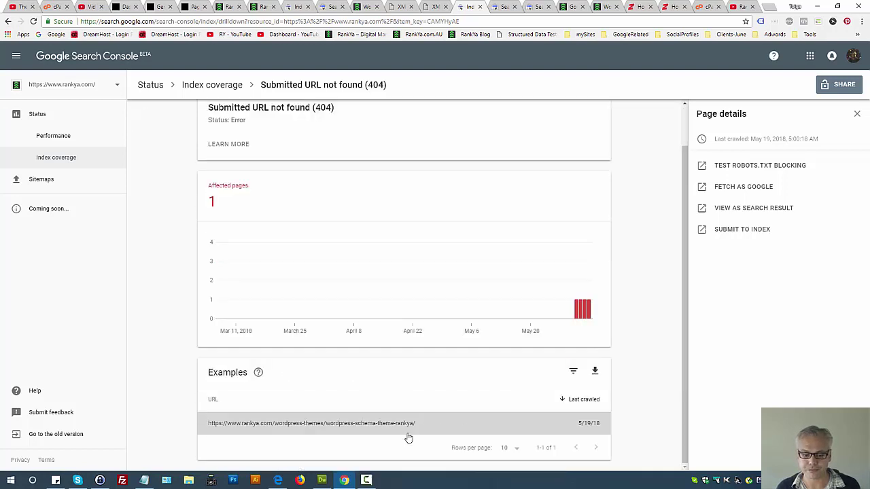
Step: Open Fetch as Google for the affected page, return to the 404 report and close one of the open XML pages
left_click(733, 191)
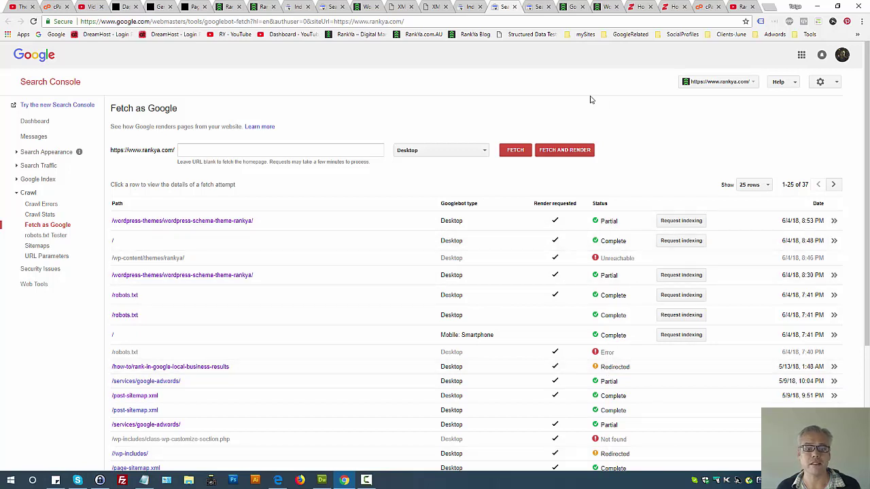
left_click(467, 8)
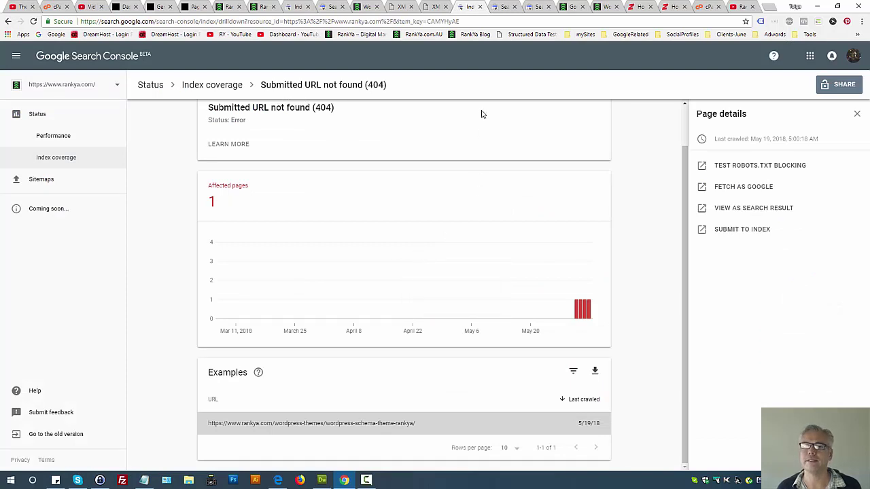
left_click(445, 6)
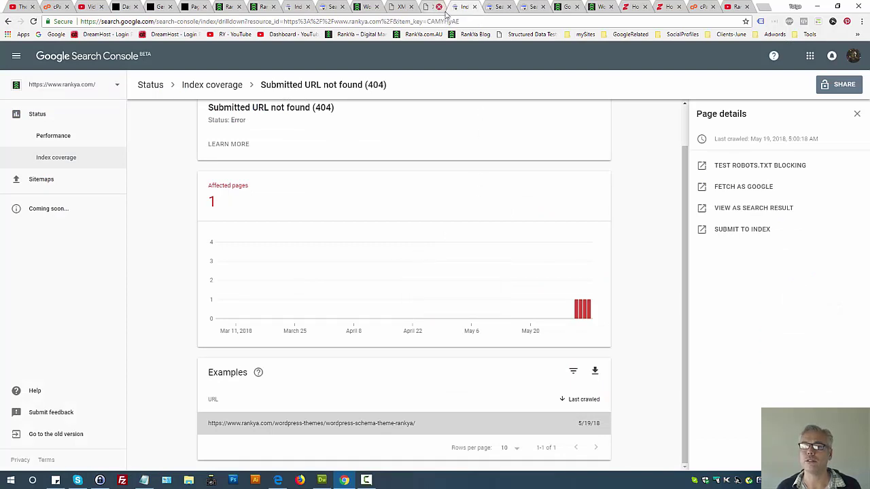
Step: Switch to the Hosting Manager and view the site's public_html folder in the cPanel File Manager
left_click(632, 9)
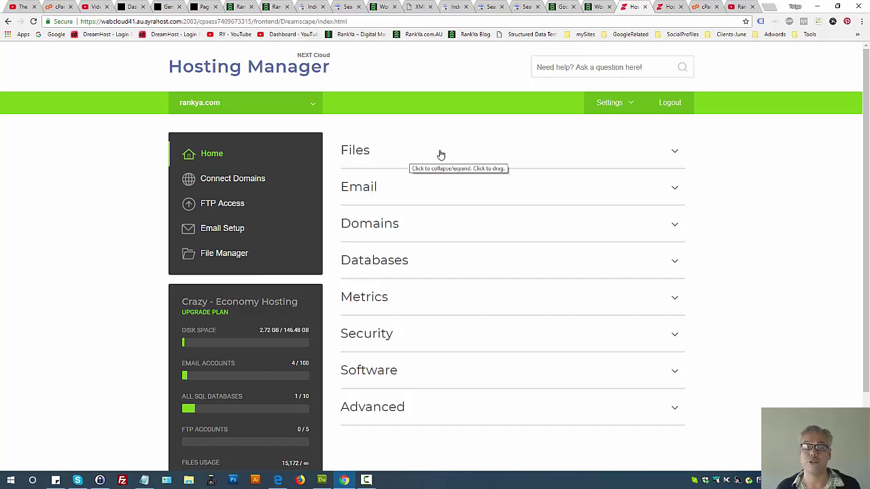
left_click(702, 7)
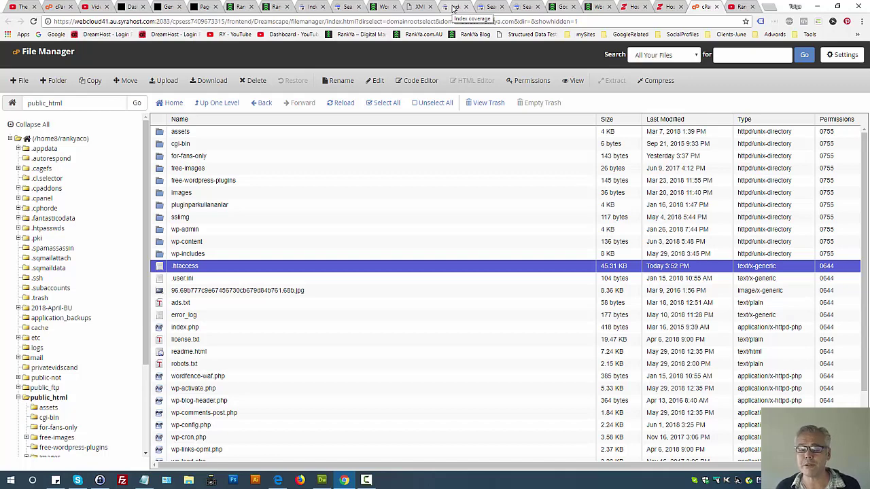
left_click(454, 7)
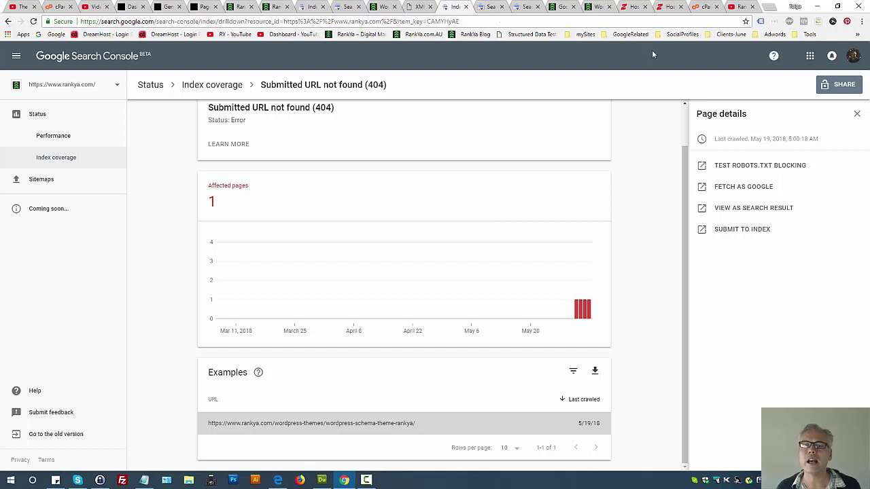
left_click(700, 8)
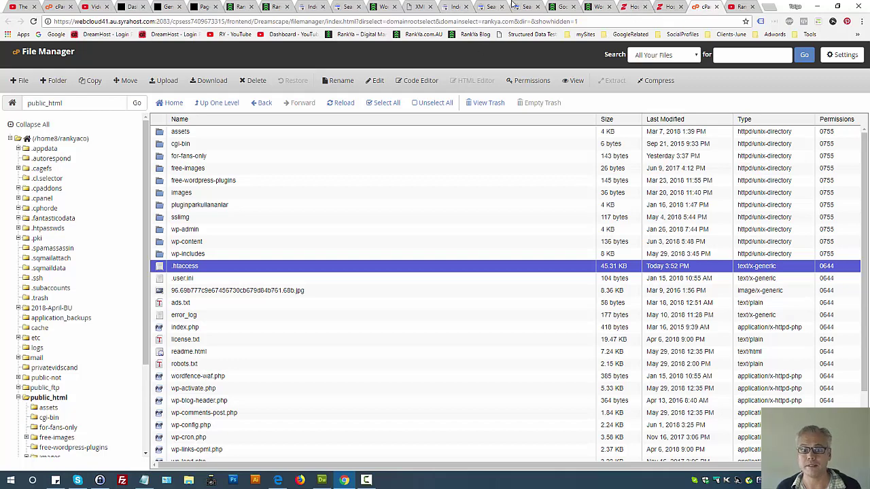
Step: Return to the 404 report and review its affected pages chart and example URL
left_click(450, 7)
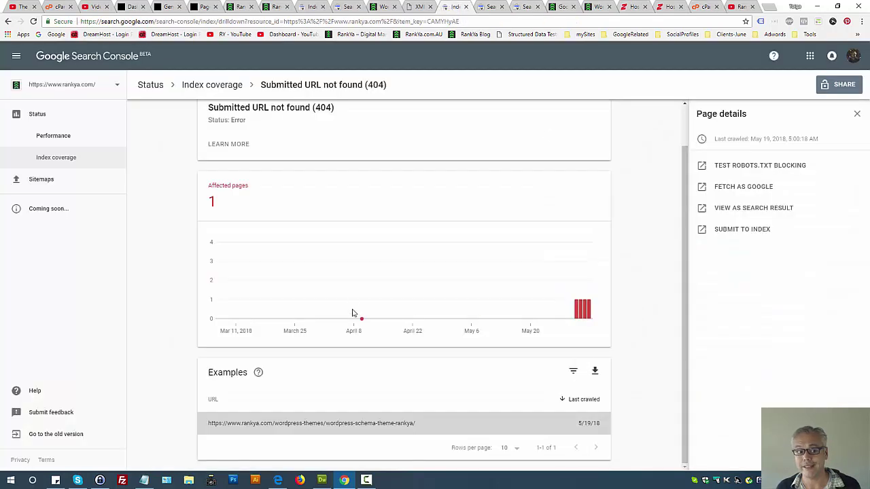
scroll(357, 296, "up", 1)
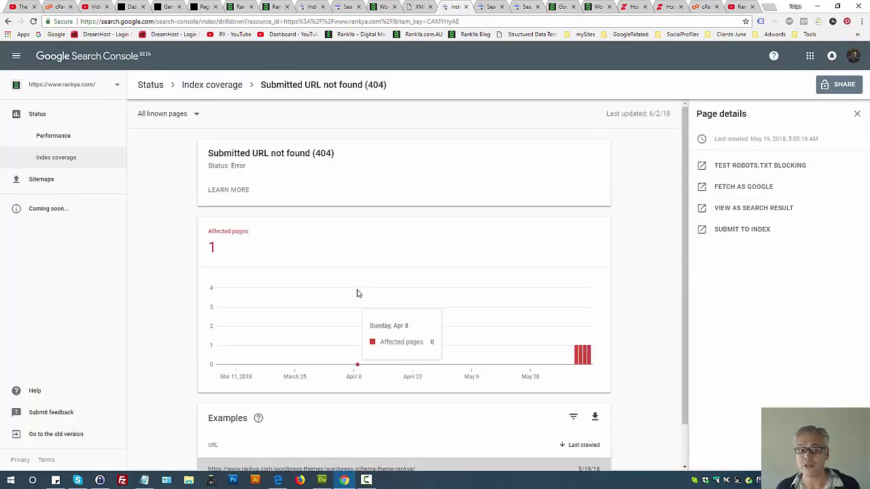
scroll(358, 294, "down", 1)
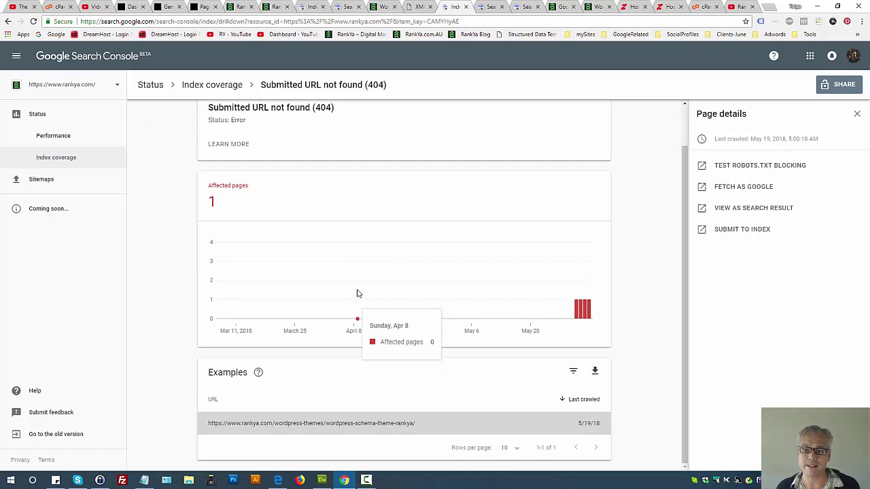
scroll(416, 251, "up", 1)
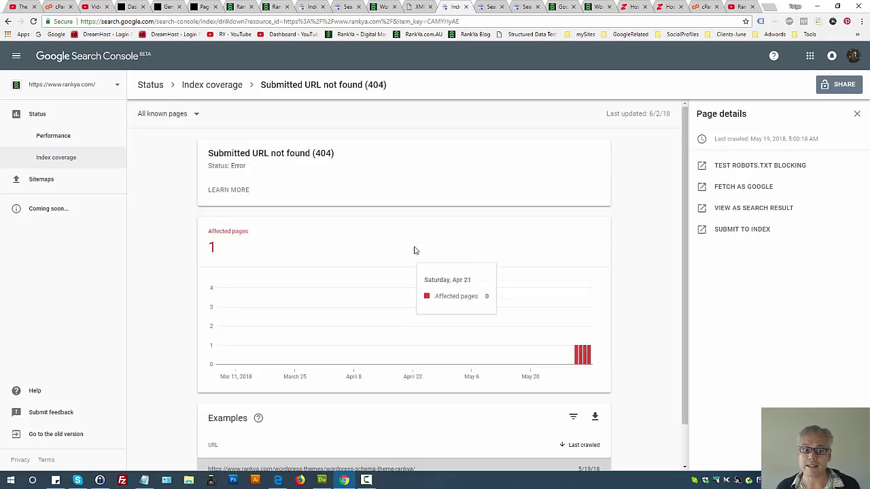
Step: Check the Fetch as Google list, the File Manager and the Hosting Manager's Files tools, returning to the 404 report
left_click(492, 8)
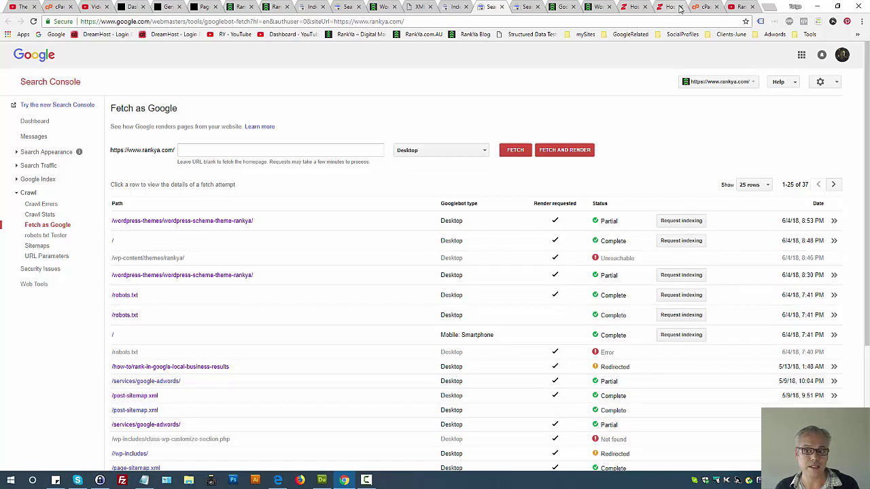
left_click(703, 7)
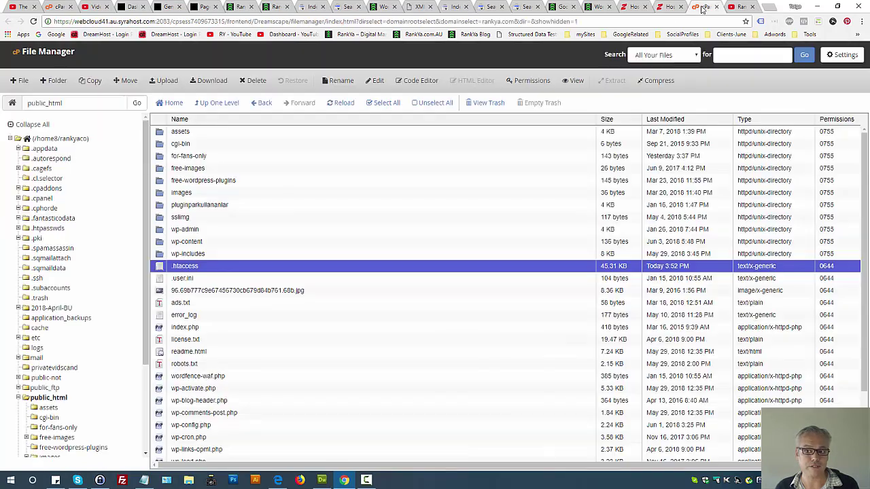
left_click(661, 8)
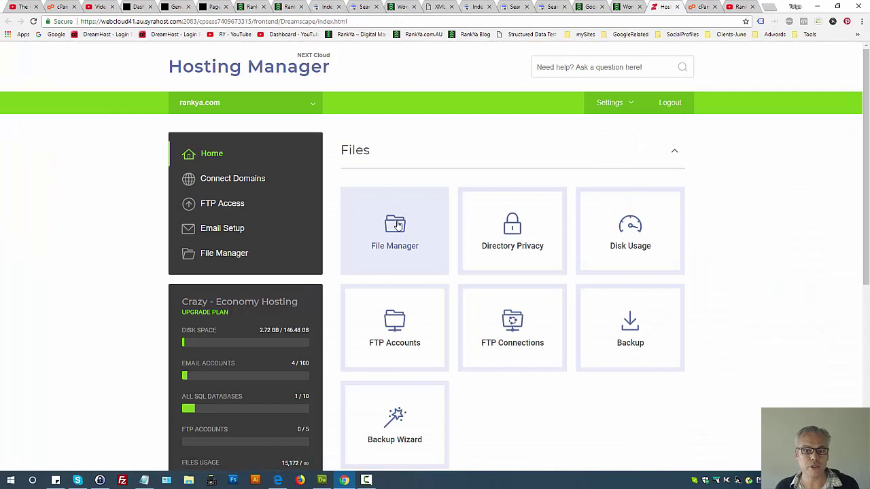
left_click(475, 6)
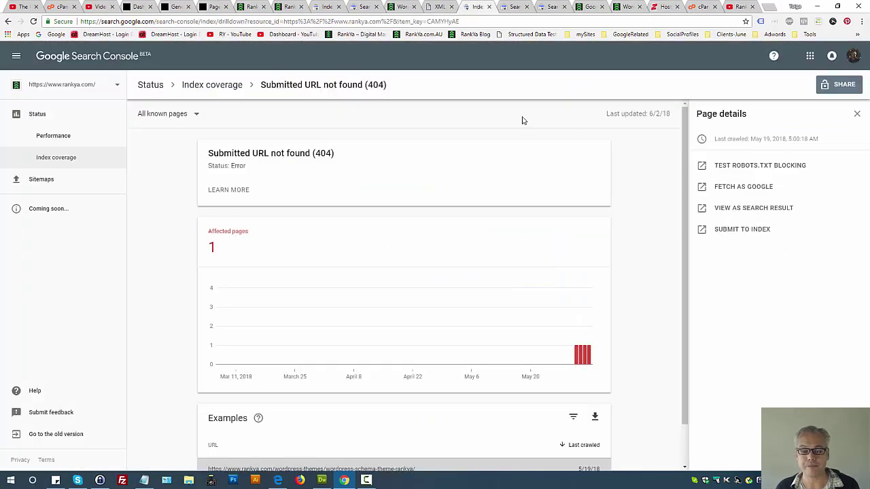
Step: Open the latest partial fetch of /wordpress-themes/wordpress-schema-theme-rankya/ and examine its rendering and blocked resources
left_click(513, 7)
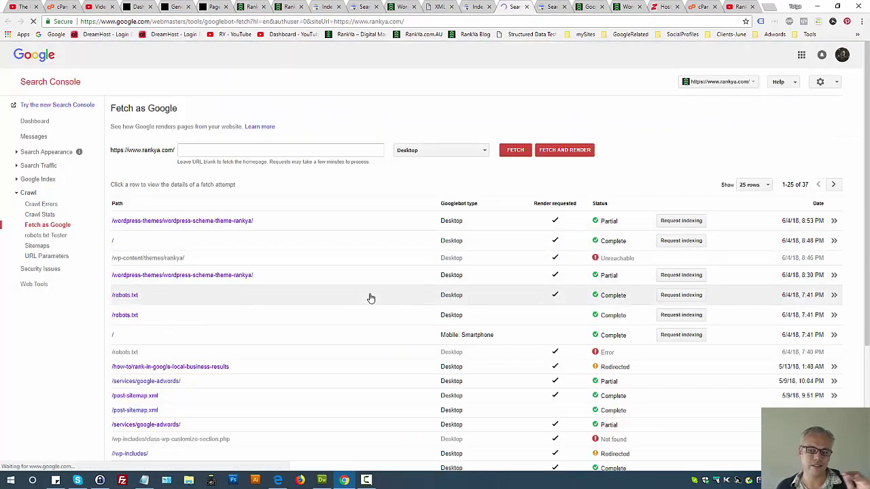
left_click(607, 224)
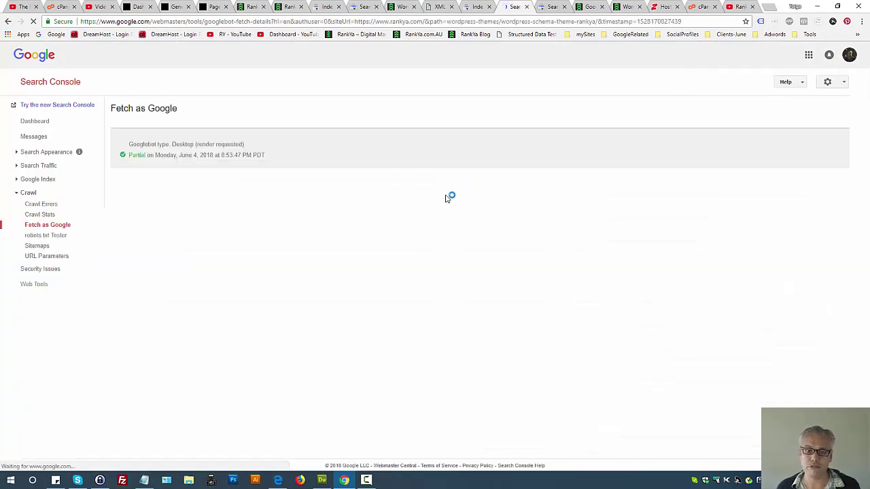
key("ctrl+shift+Tab")
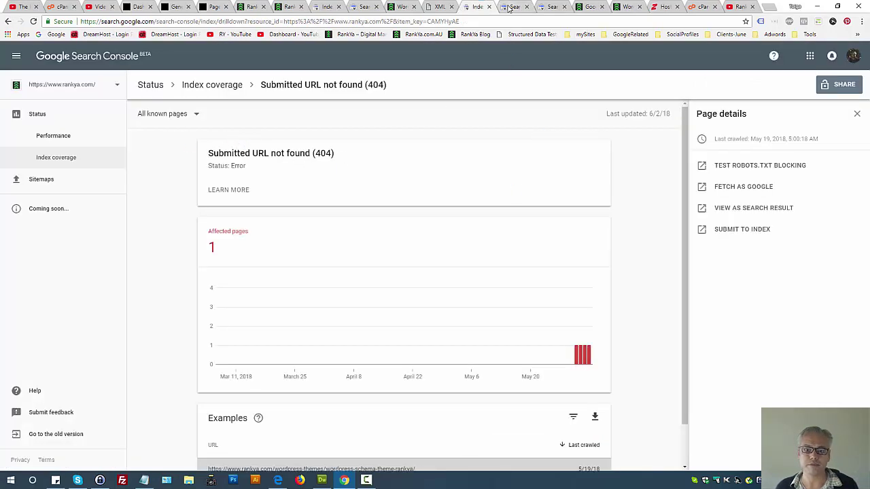
key("ctrl+Tab")
scroll(468, 202, "down", 1)
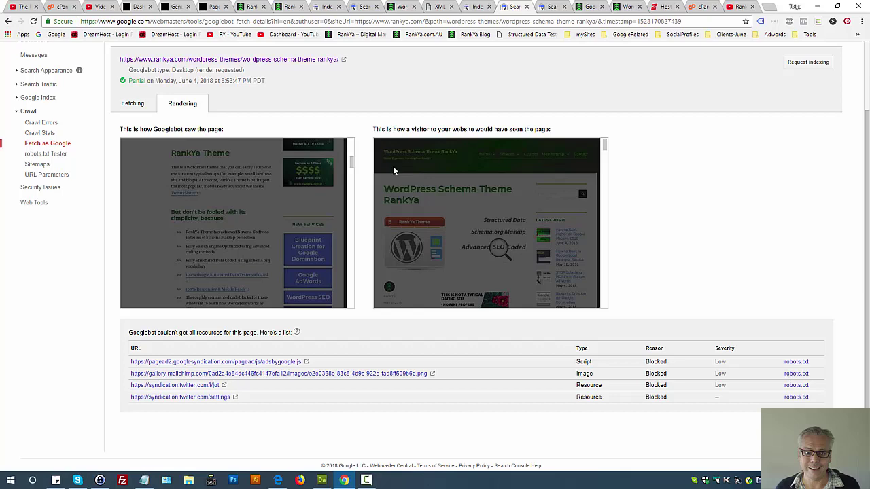
scroll(658, 244, "up", 1)
scroll(658, 243, "down", 1)
scroll(657, 244, "up", 1)
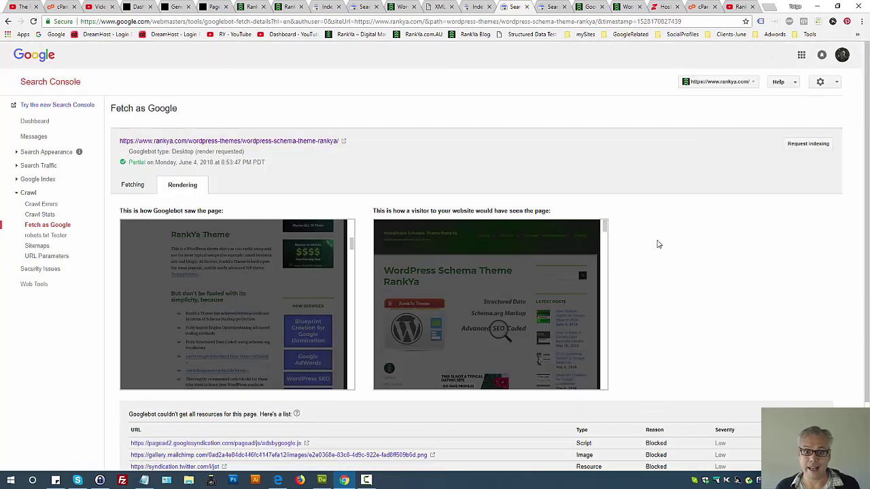
Step: Compare the visitor's view with the Googlebot view in the fetch rendering, highlighting each heading
triple_click(472, 213)
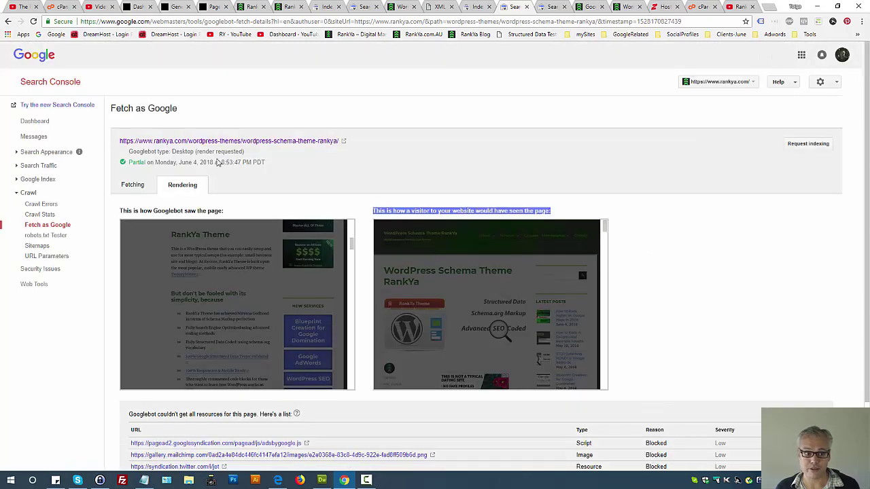
triple_click(438, 210)
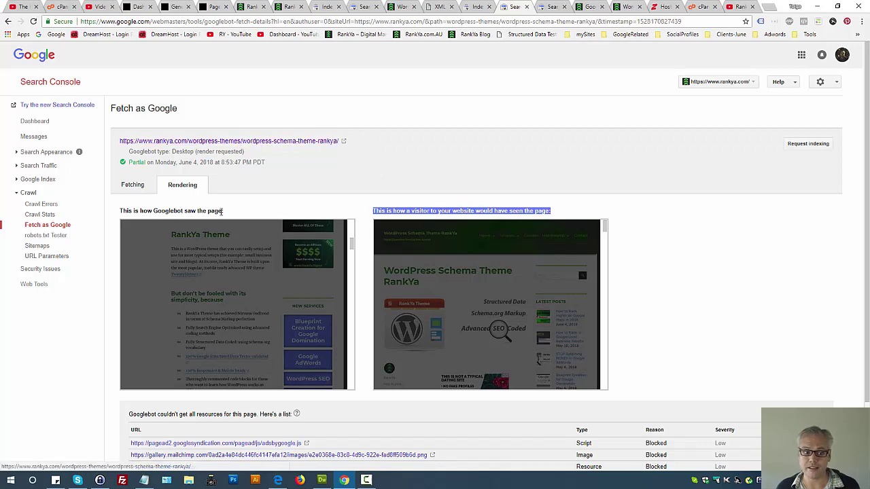
triple_click(191, 211)
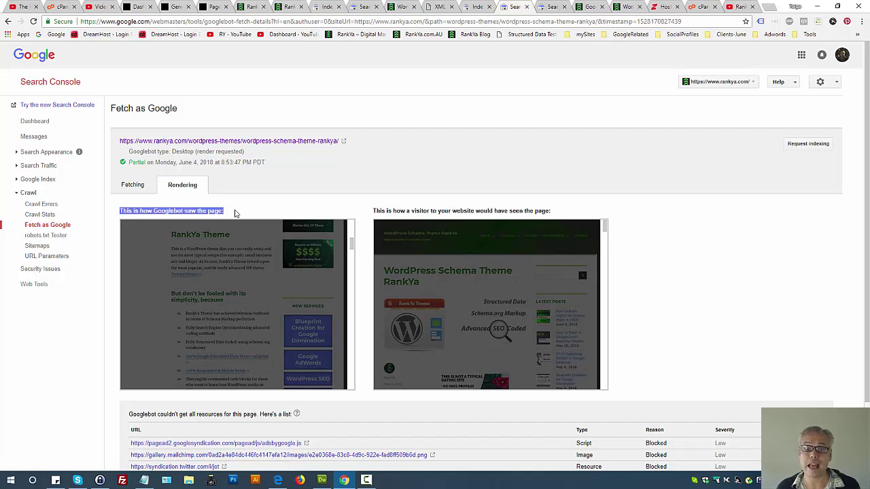
left_click(677, 273)
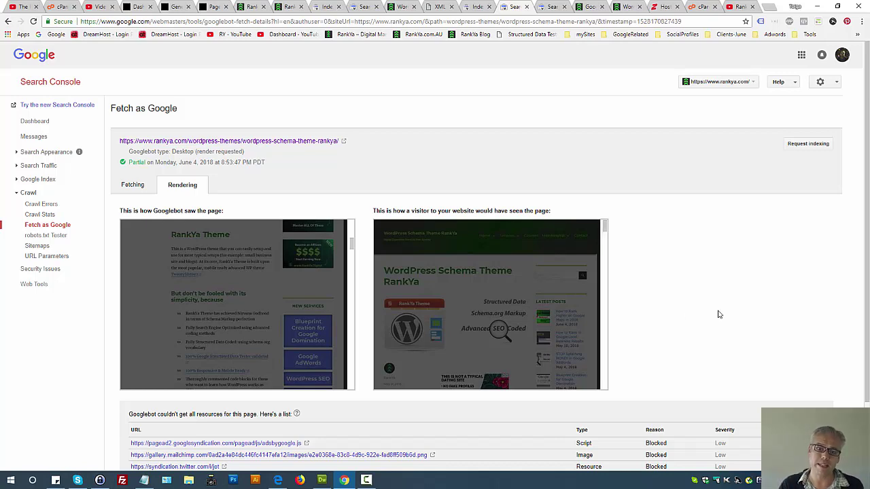
Step: View the live WordPress Schema Theme RankYa page and close its developer tools
left_click(406, 8)
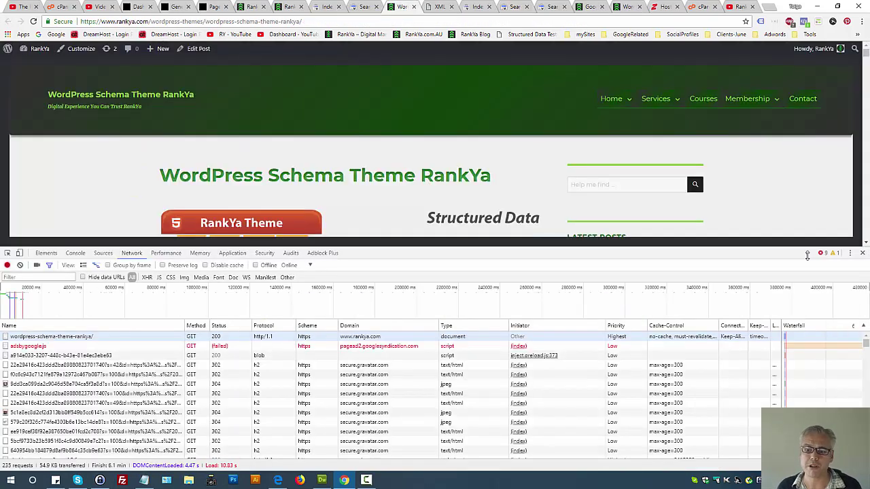
left_click(863, 252)
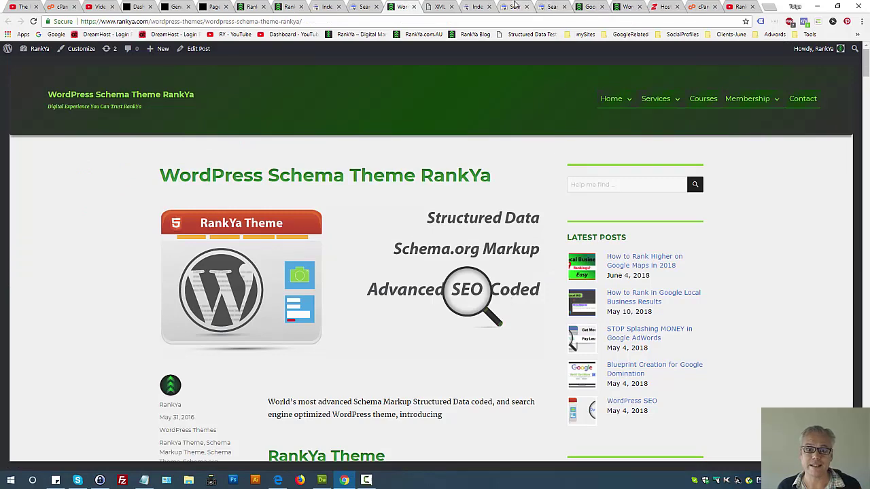
Step: Return to the fetch result and recheck the visitor and Googlebot renderings against the live page
left_click(515, 6)
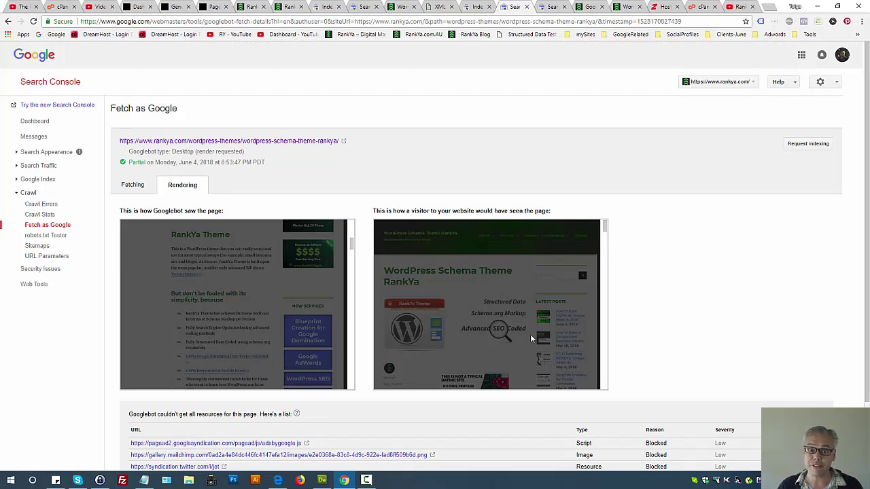
triple_click(475, 209)
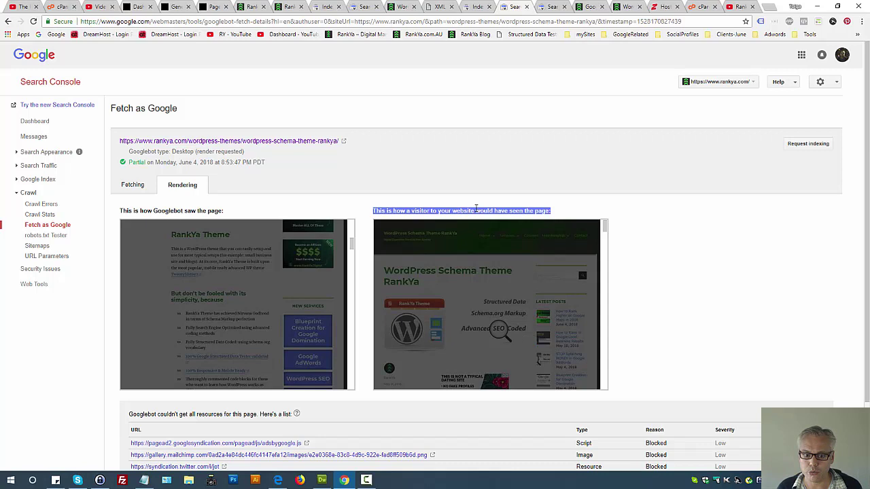
triple_click(179, 211)
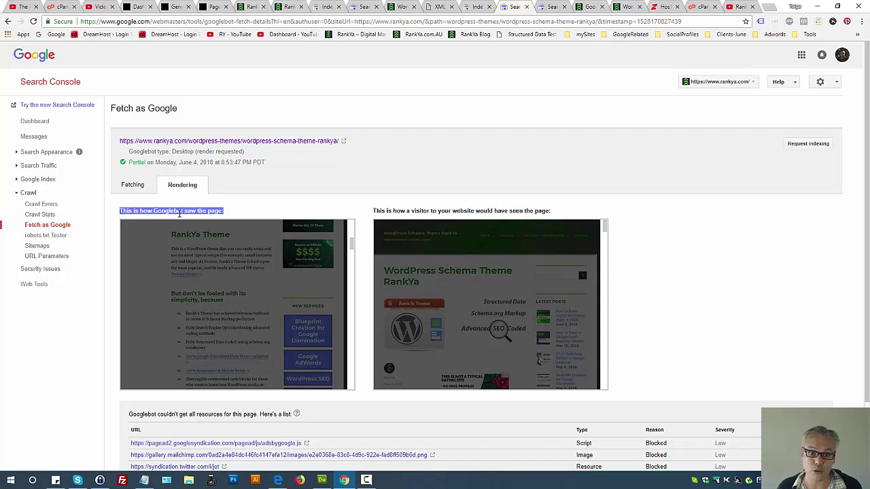
left_click(717, 267)
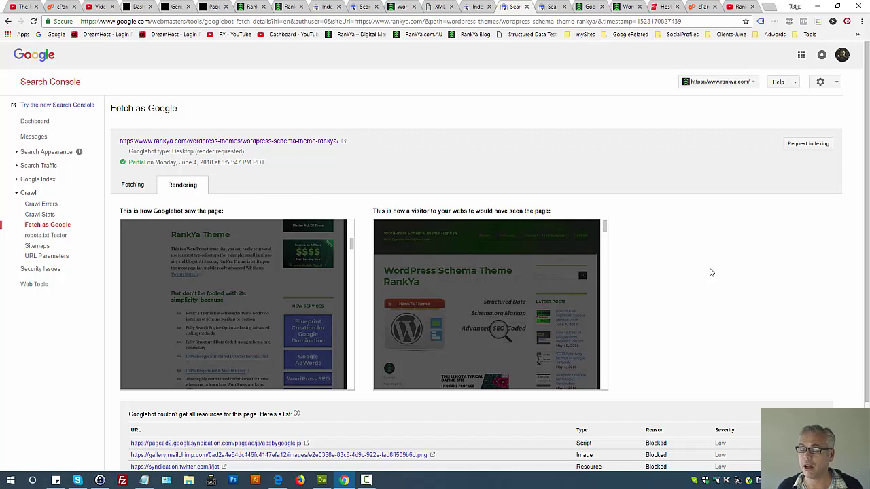
Step: Examine the fetch's downloaded HTTP response headers, highlighting the header block and the 200 OK status
left_click(132, 186)
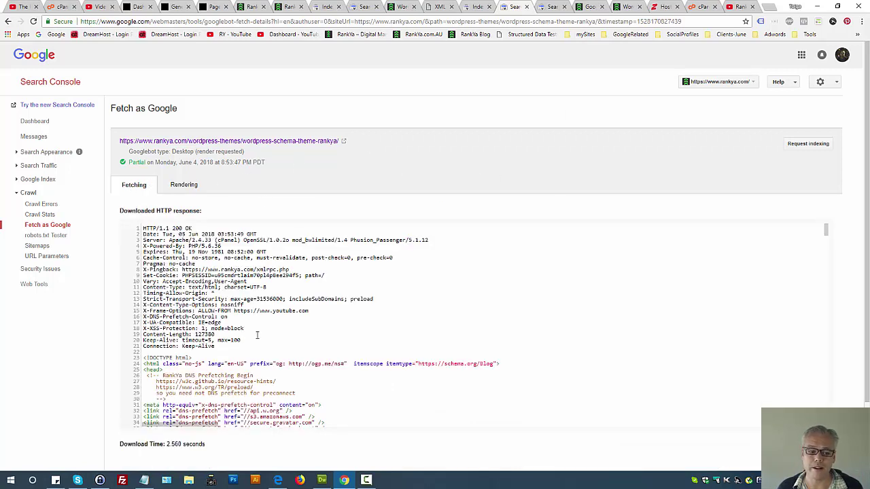
left_click_drag(226, 346, 132, 229)
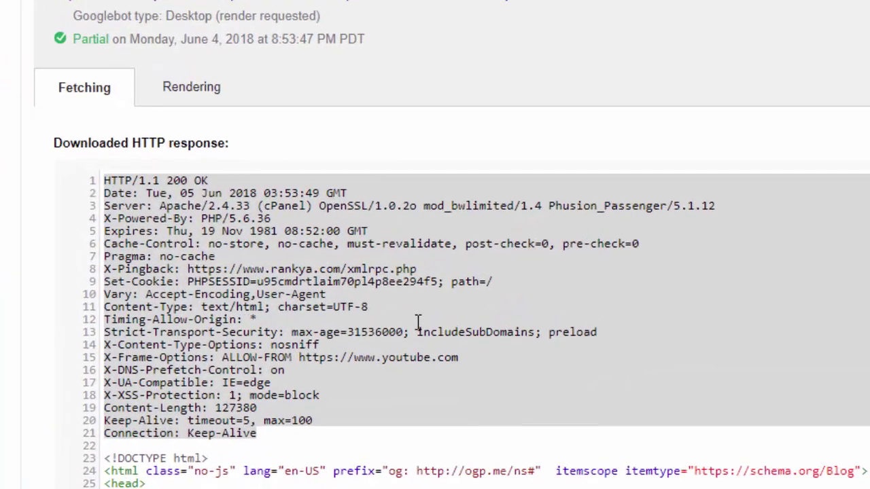
left_click(419, 322)
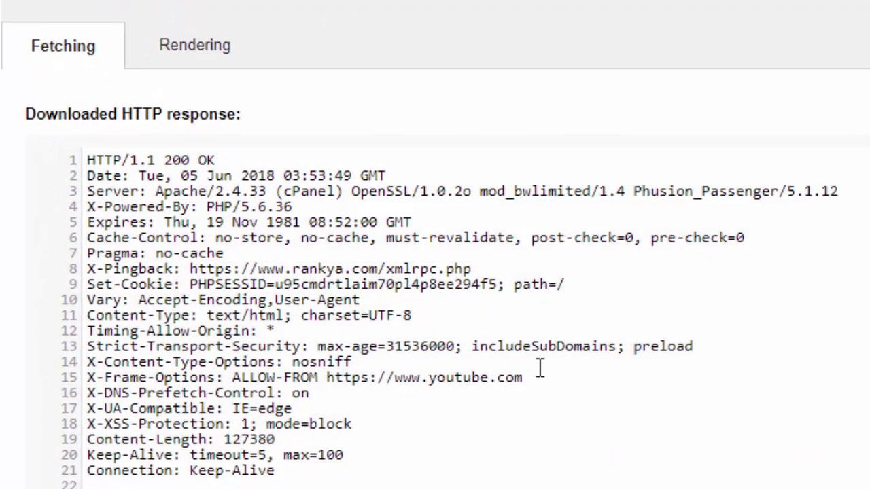
double_click(166, 159)
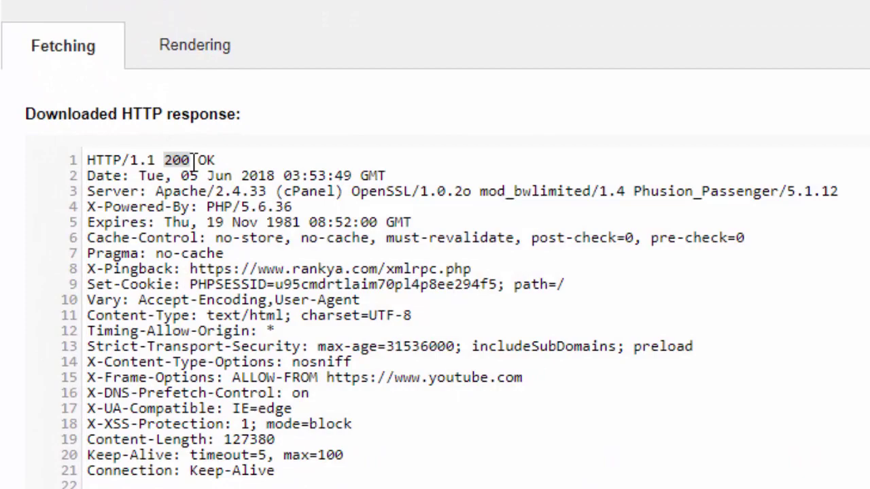
left_click_drag(194, 160, 225, 161)
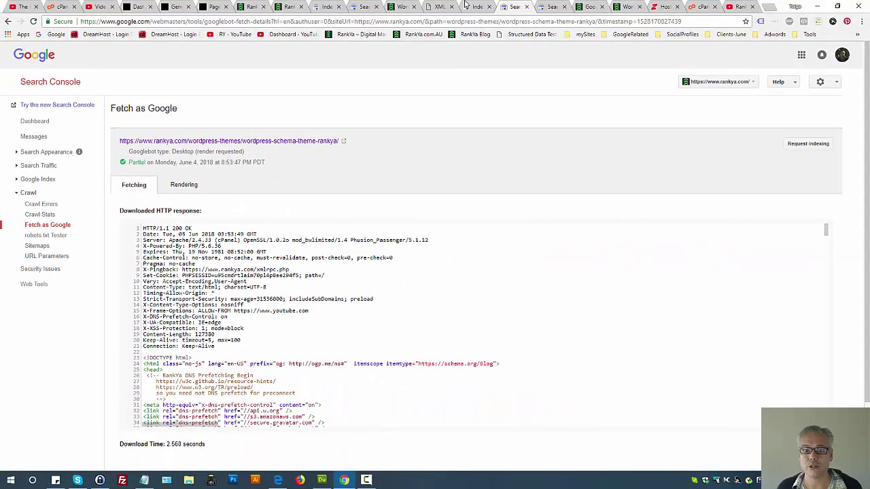
Step: Compare the Submitted URL not found (404) report and its example URL with the page's Fetch as Google rendering
left_click(469, 6)
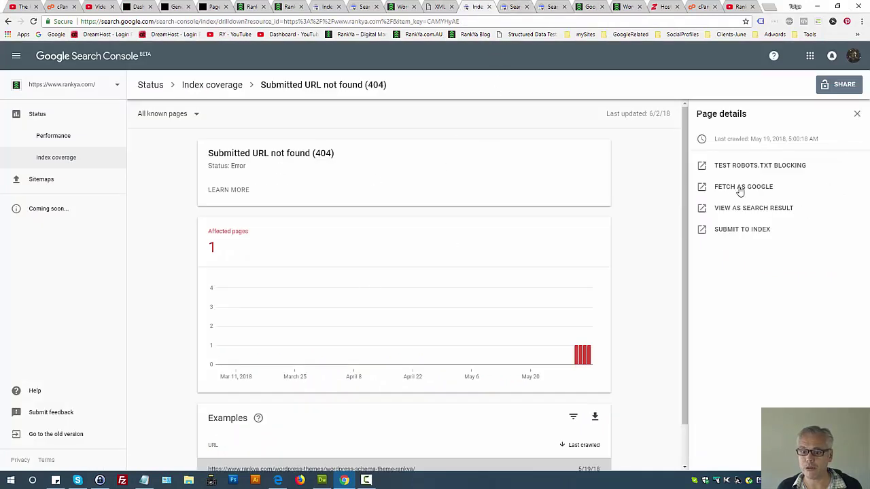
left_click(511, 6)
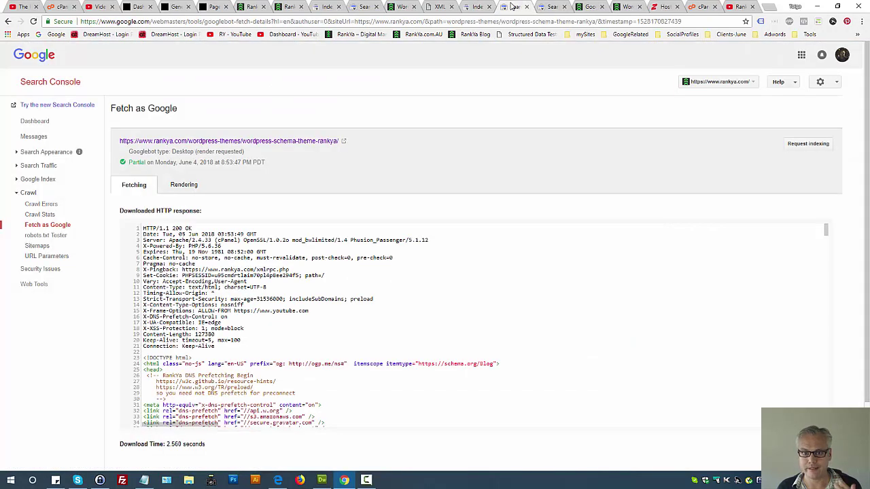
left_click(191, 188)
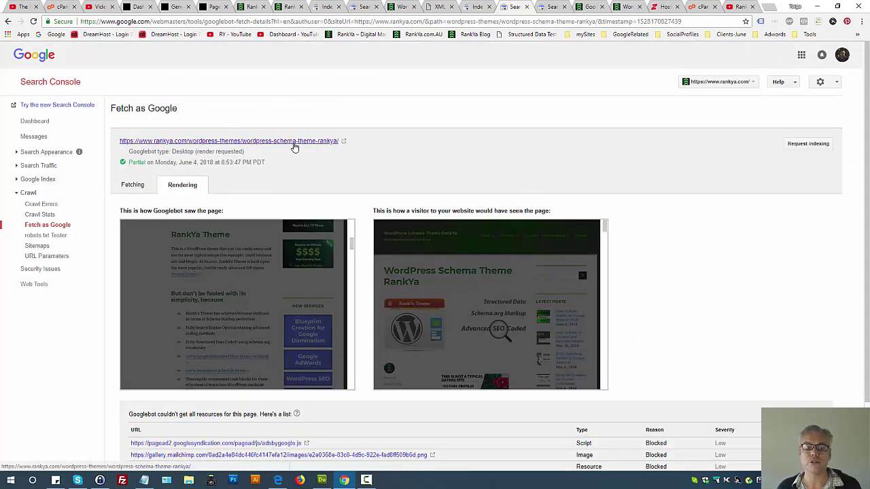
left_click(478, 7)
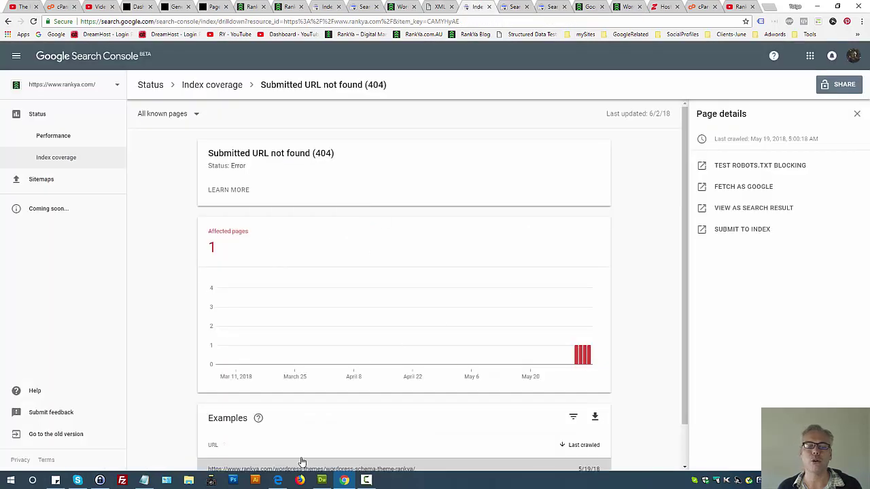
scroll(466, 430, "down", 1)
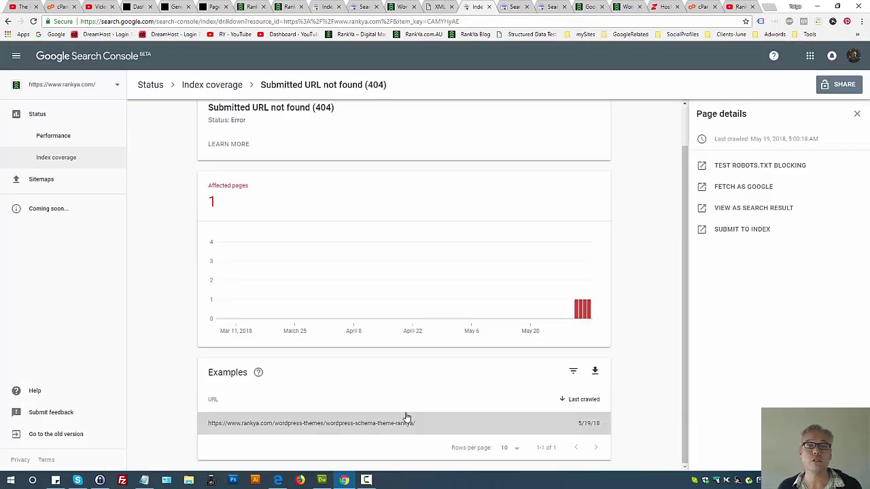
scroll(406, 414, "up", 1)
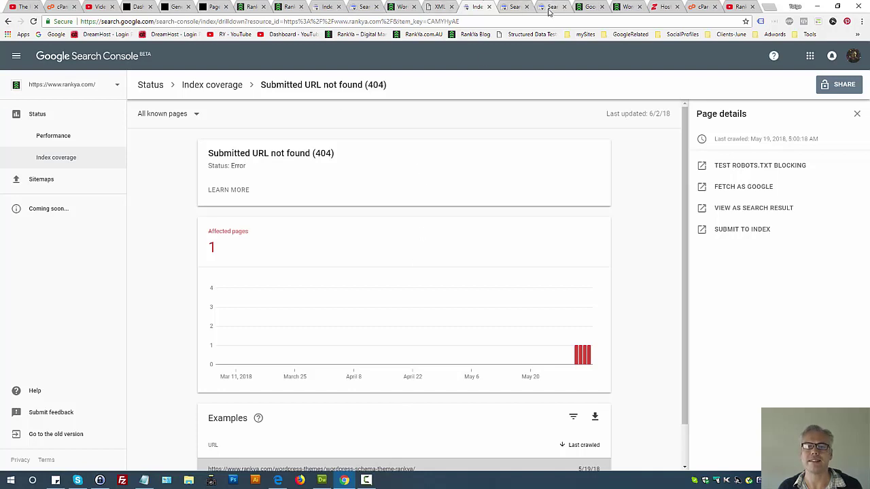
left_click(514, 7)
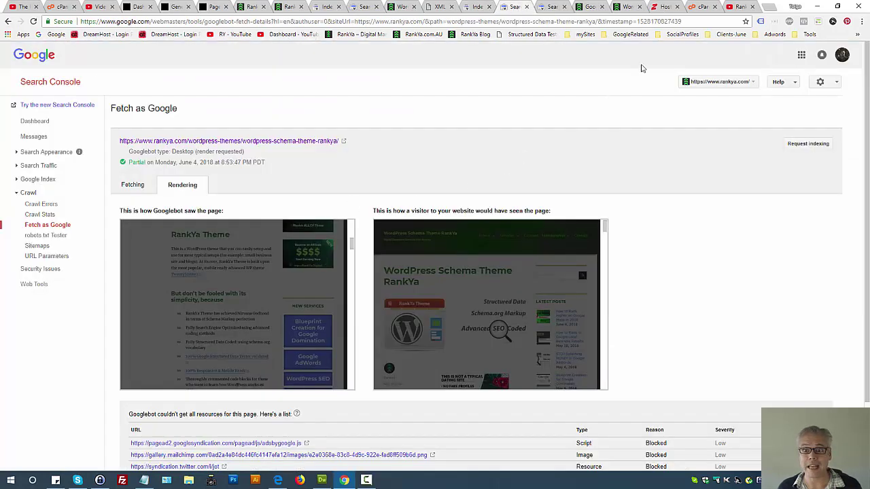
Step: View the .htaccess file's entry in the public_html file listing and the Hosting Manager home page
left_click(662, 7)
left_click(691, 7)
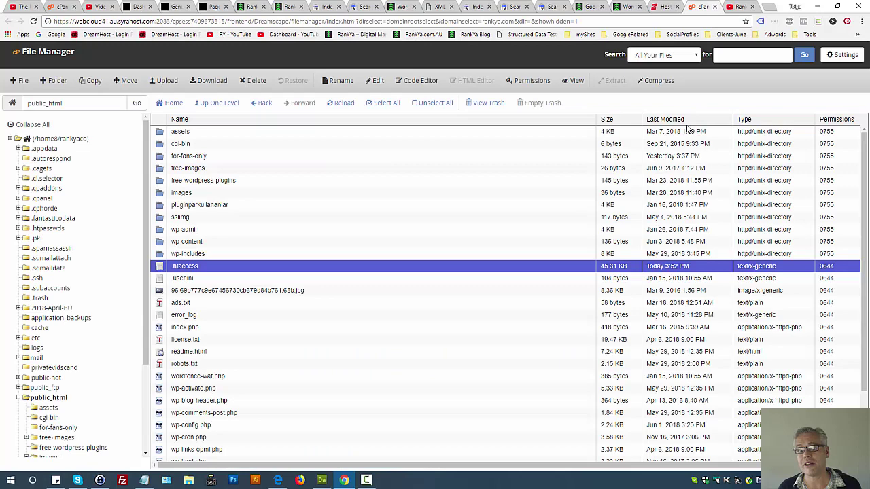
left_click(662, 7)
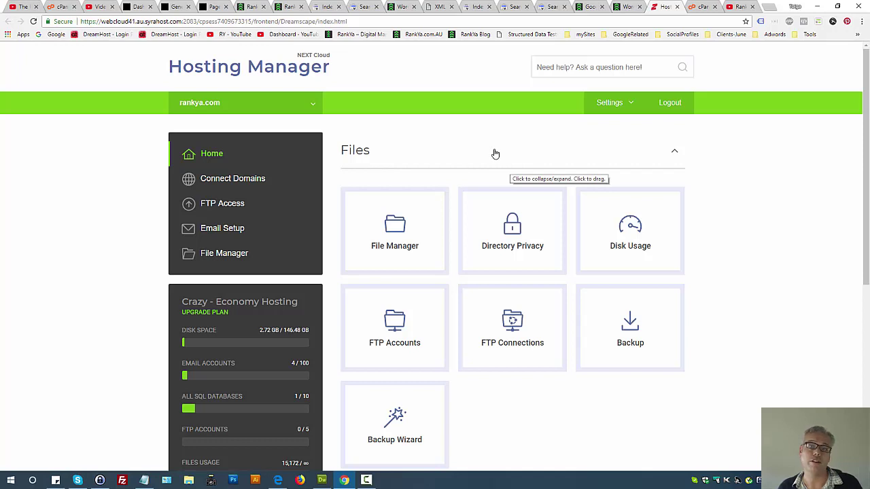
Step: Return to the Submitted URL not found (404) report, view its page filter options and close the page details
left_click(476, 7)
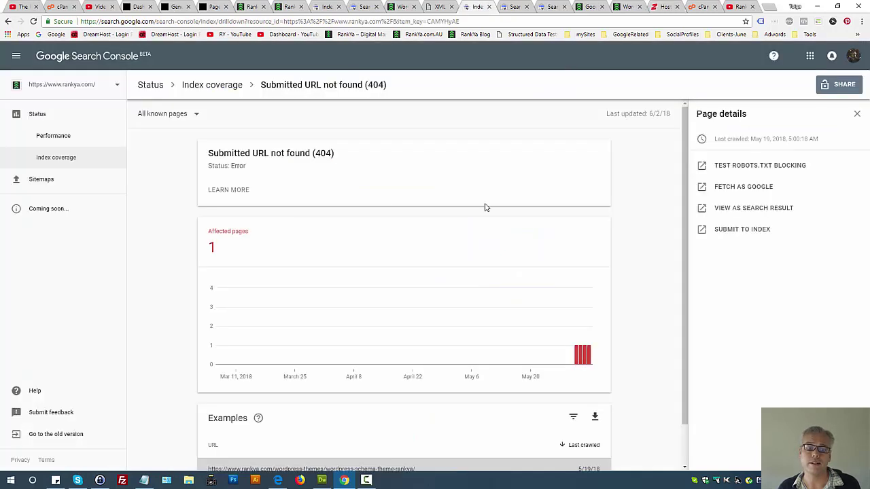
left_click(196, 114)
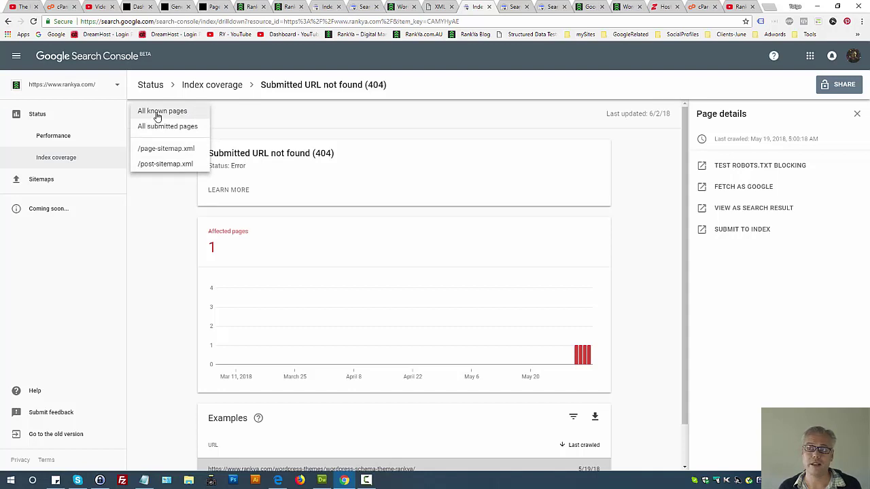
left_click(856, 114)
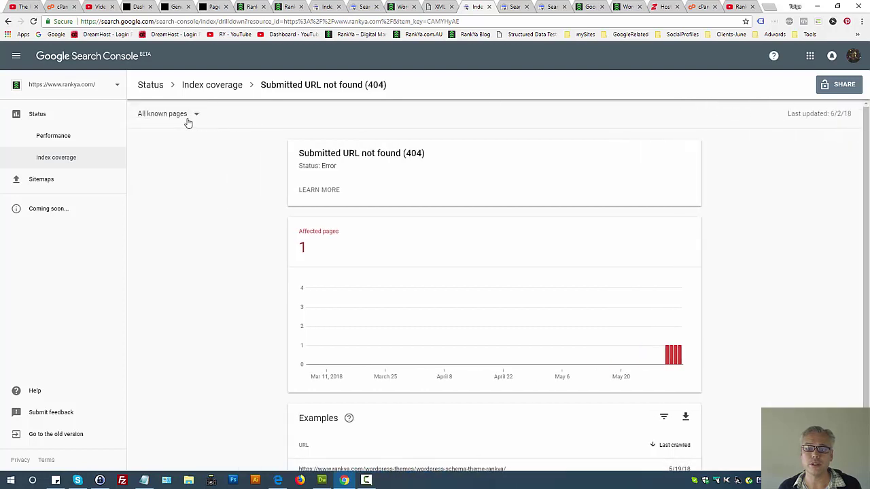
Step: Open the sharing settings of the 404 report and select its shareable link for copying
left_click(836, 86)
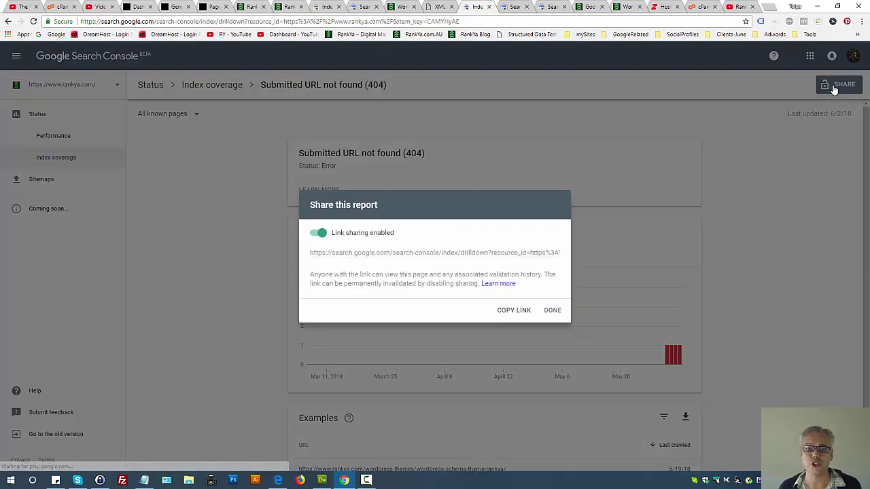
left_click(342, 249)
right_click(342, 248)
left_click(359, 256)
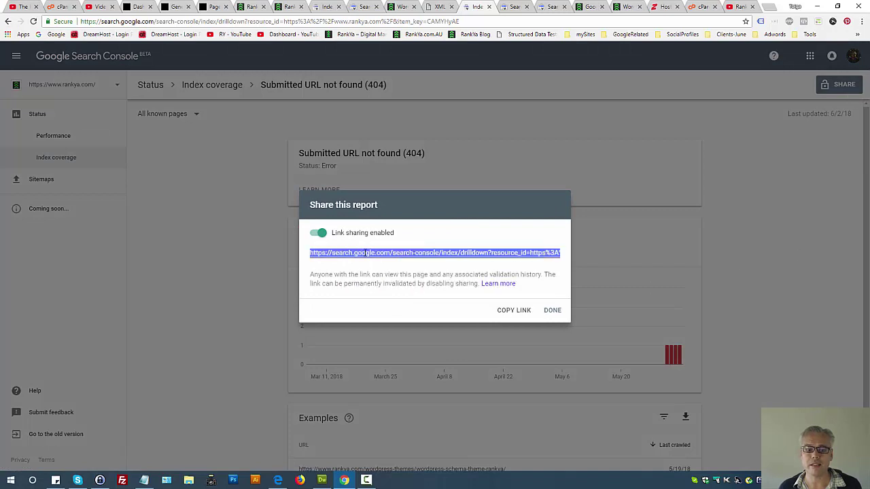
Step: Disable and re-enable link sharing for the report, copy the link and close the sharing settings
left_click(322, 234)
left_click(320, 242)
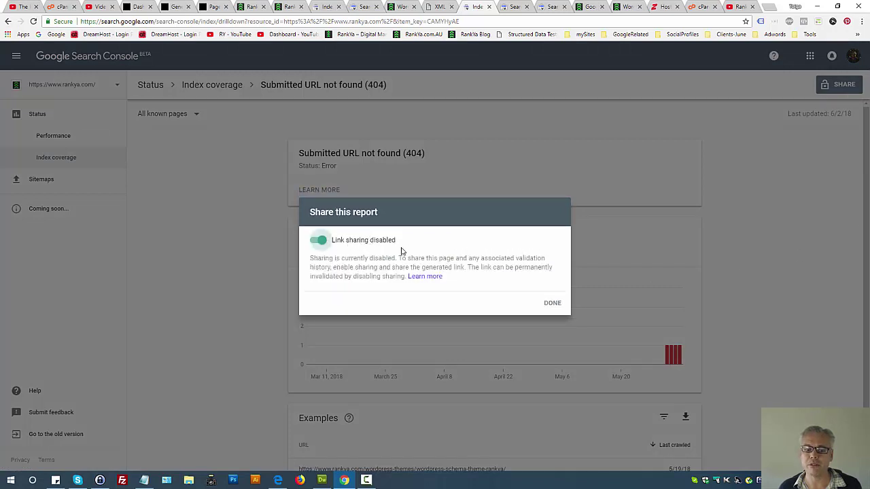
left_click(384, 252)
right_click(379, 252)
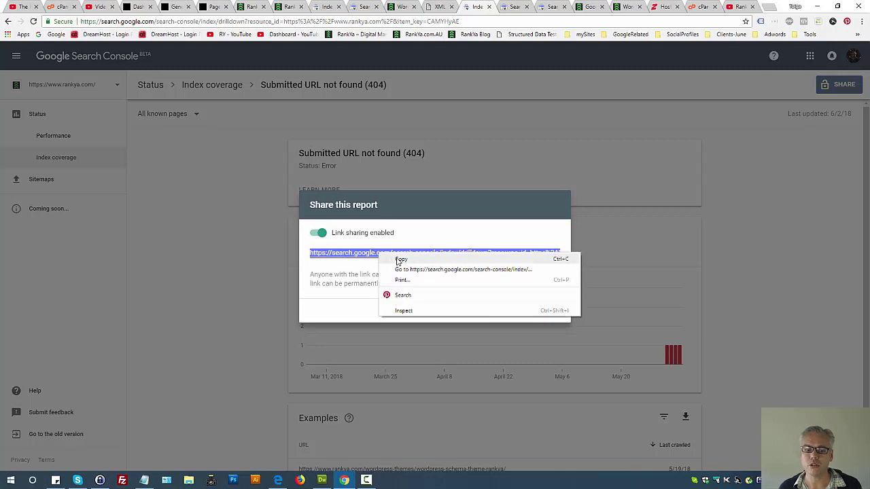
left_click(400, 260)
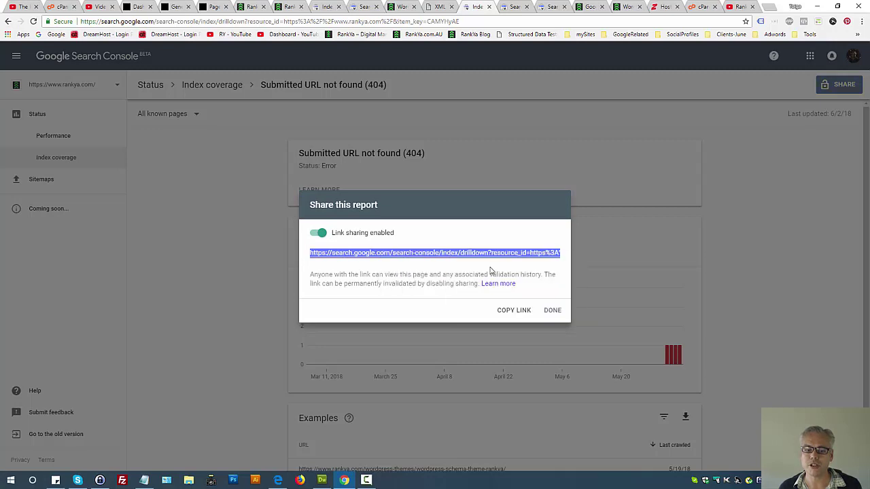
left_click(552, 317)
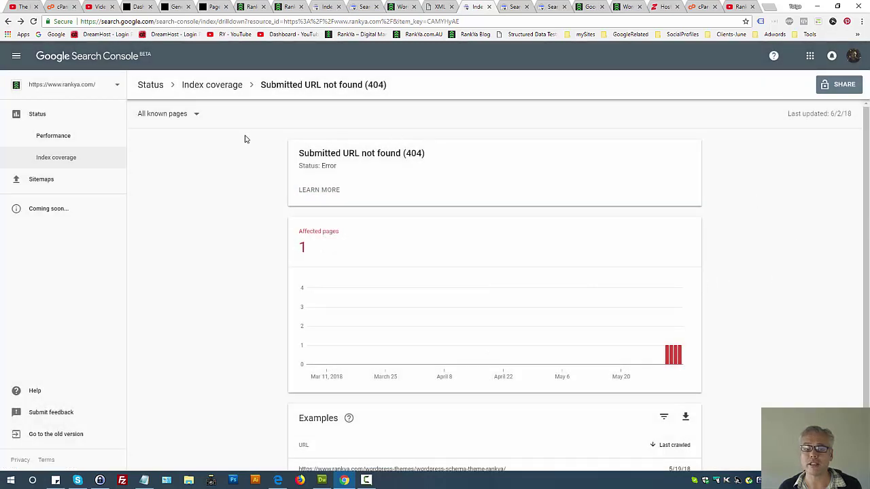
Step: Filter the 404 report by /page-sitemap.xml, switch the filter to /post-sitemap.xml and check its affected pages
left_click(196, 116)
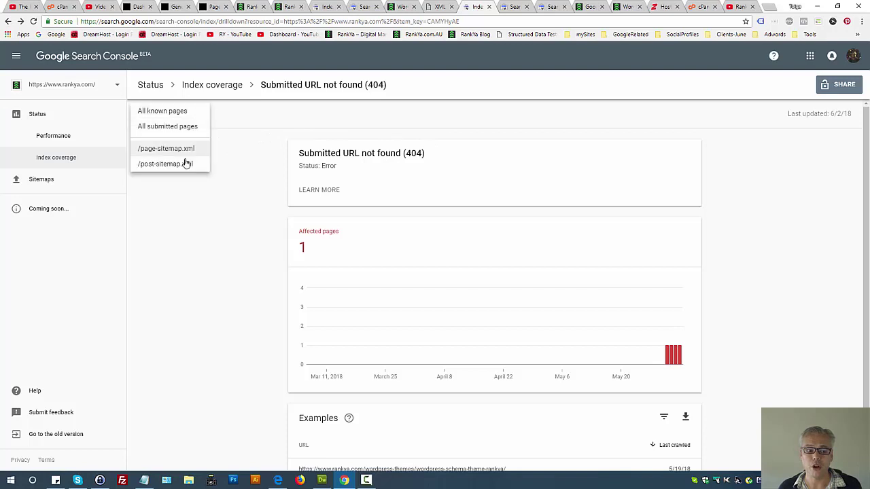
left_click(175, 148)
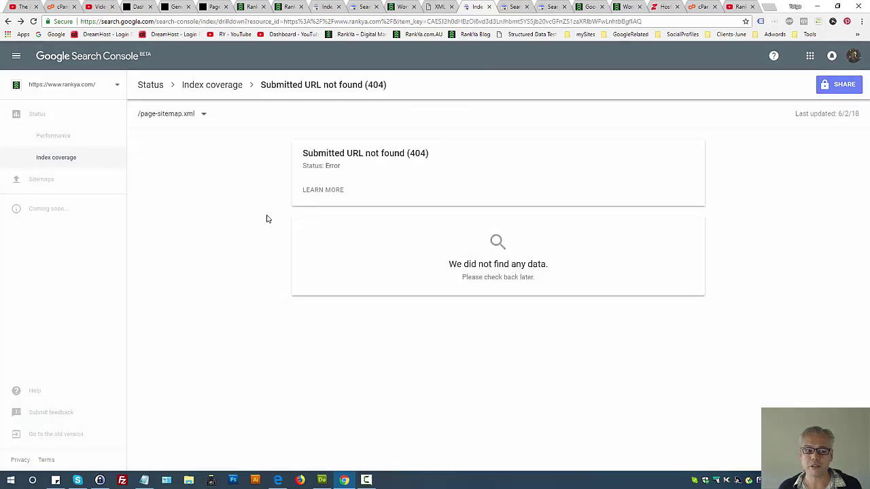
left_click(203, 113)
left_click(179, 164)
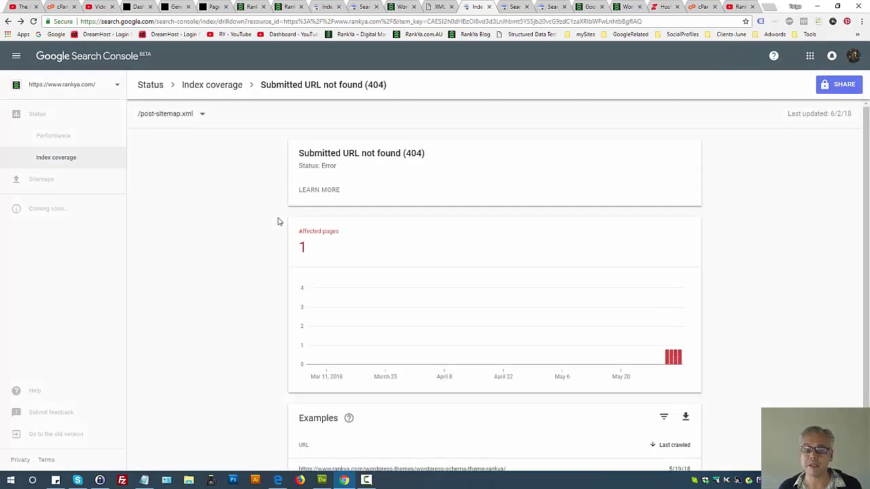
scroll(265, 219, "down", 1)
scroll(265, 224, "up", 1)
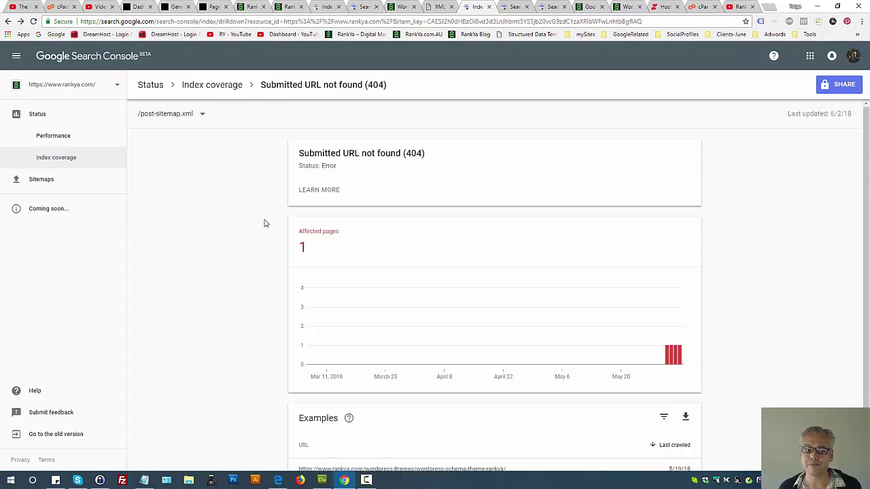
Step: Review the sitemap filter options, the example URL and the Submitted URL not found (404) heading, highlighting the heading
left_click(191, 118)
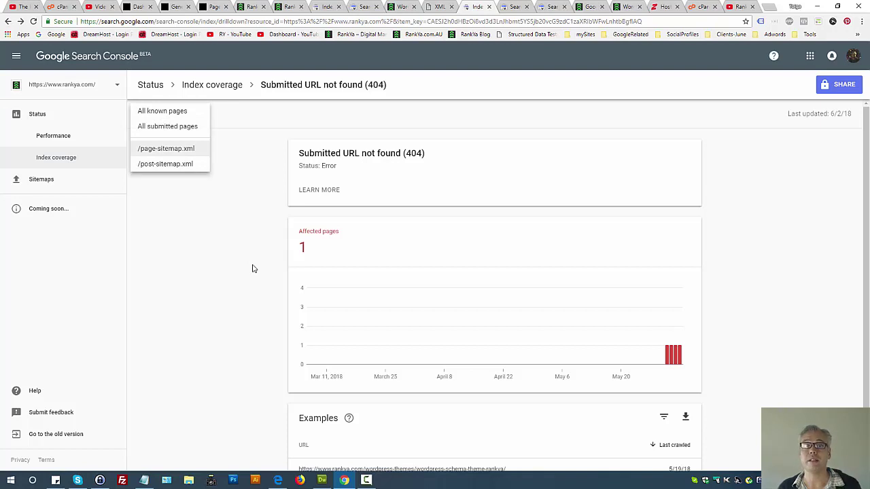
scroll(252, 268, "down", 1)
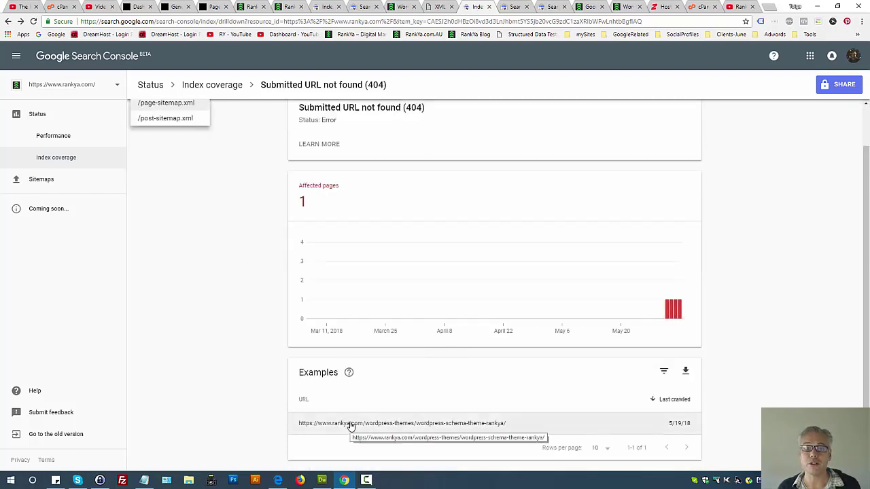
left_click(367, 111)
triple_click(371, 111)
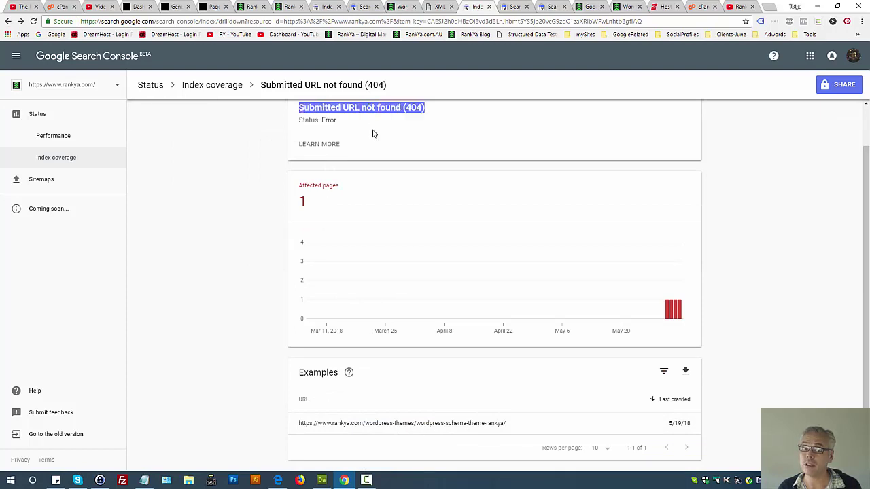
scroll(438, 214, "up", 1)
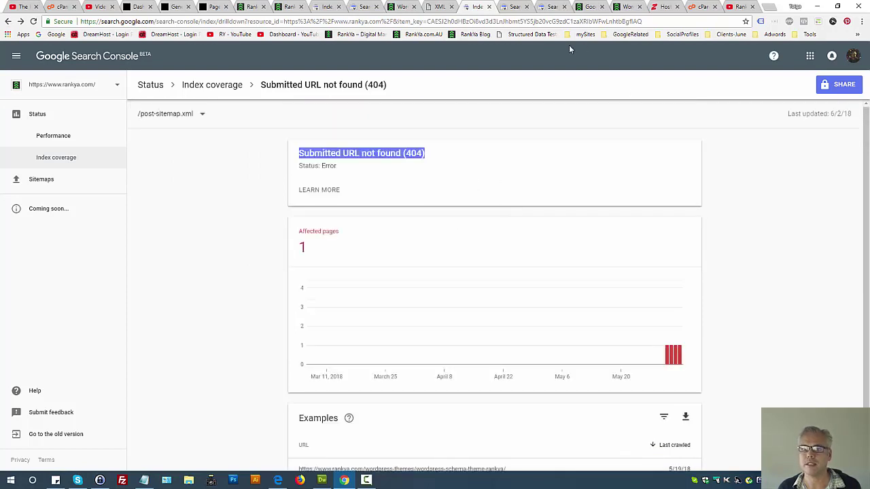
Step: View the live theme page, move the XML sitemap tab beside it and look through post-sitemap.xml for the page's URL
left_click(629, 6)
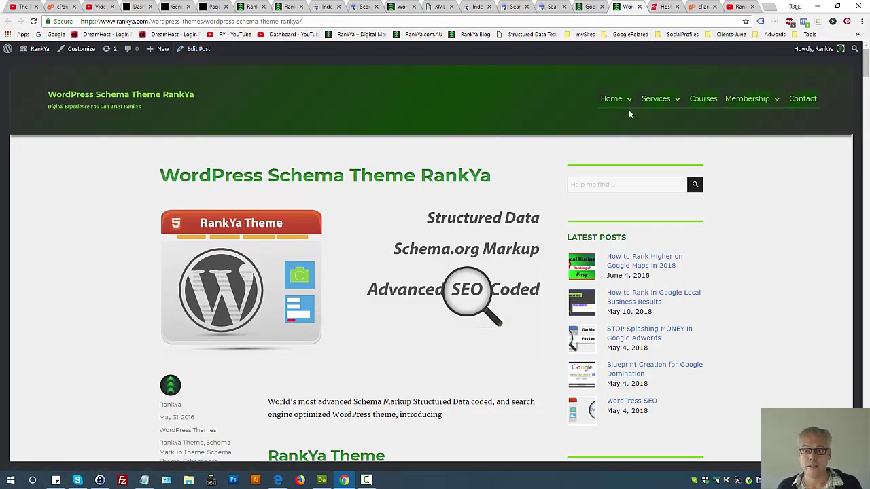
left_click_drag(440, 6, 594, 7)
left_click(285, 124)
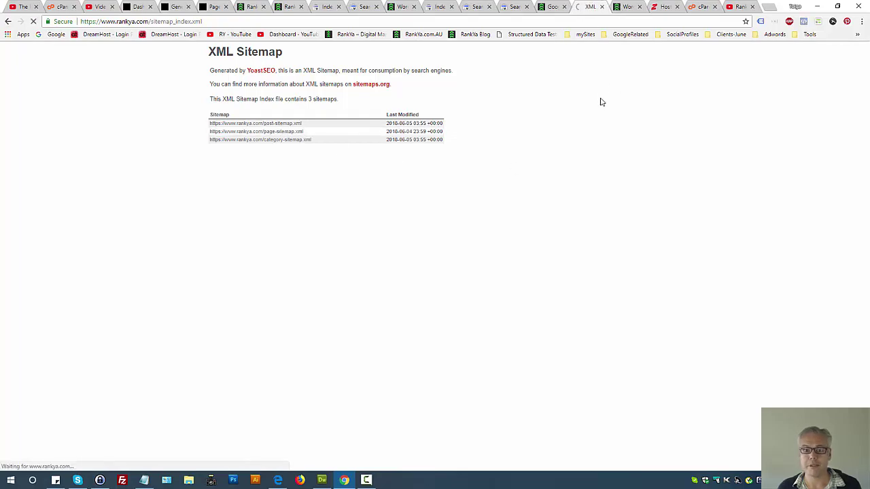
scroll(534, 225, "down", 15)
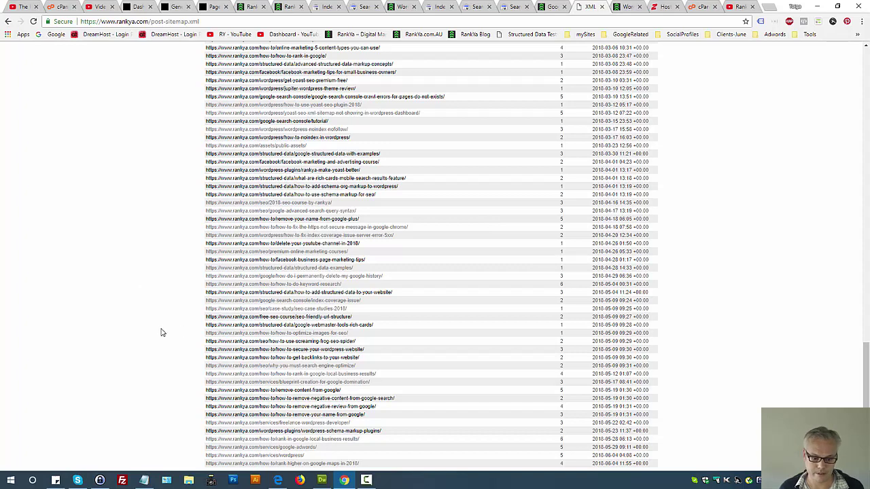
Step: Open the live WordPress Schema Theme RankYa post for editing
left_click(617, 6)
left_click(193, 49)
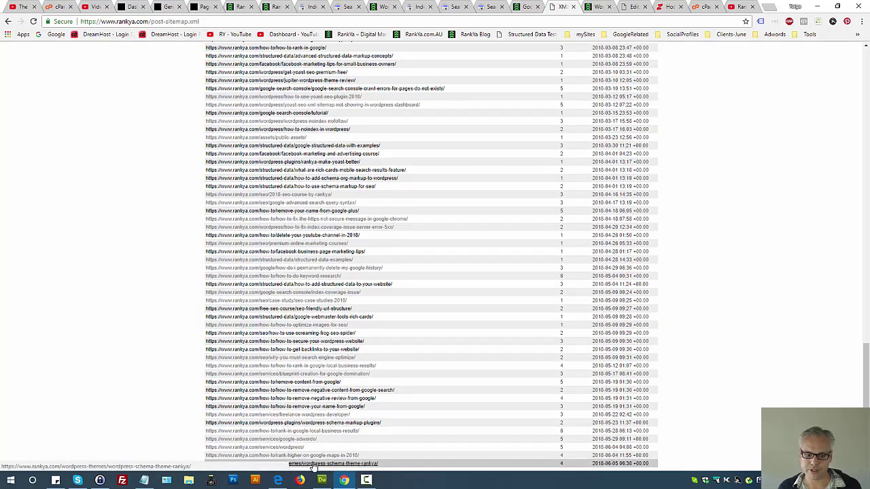
Step: Open the wordpress-schema-theme-rankya page from post-sitemap.xml and check its URL, live content and the developer tools' Network view
left_click(314, 464)
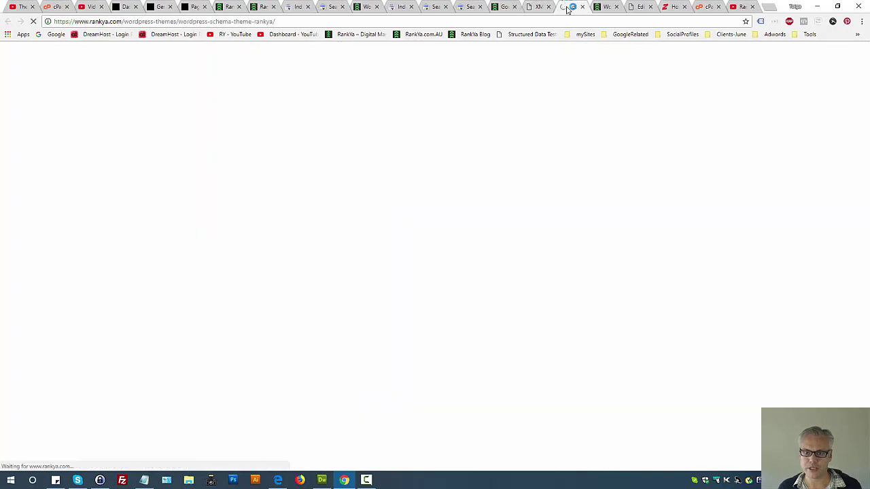
left_click(227, 21)
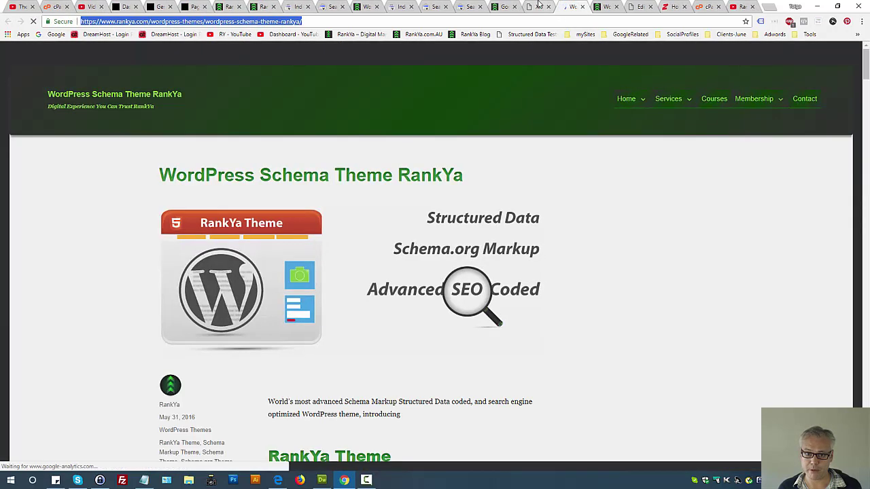
left_click(544, 7)
scroll(575, 91, "up", 5)
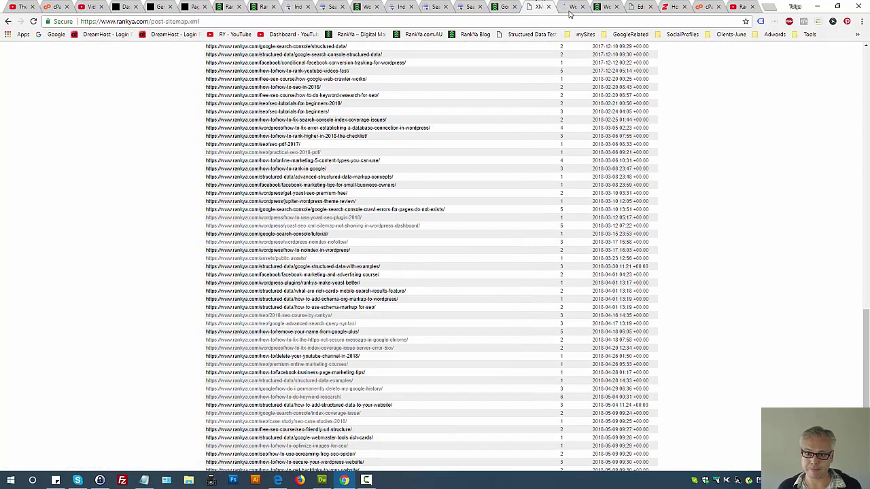
key("ctrl+Tab")
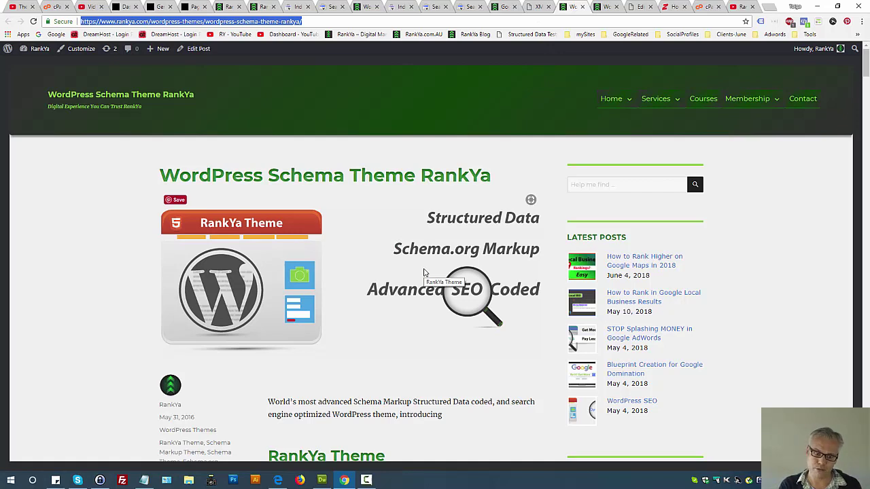
key("ctrl+shift+i")
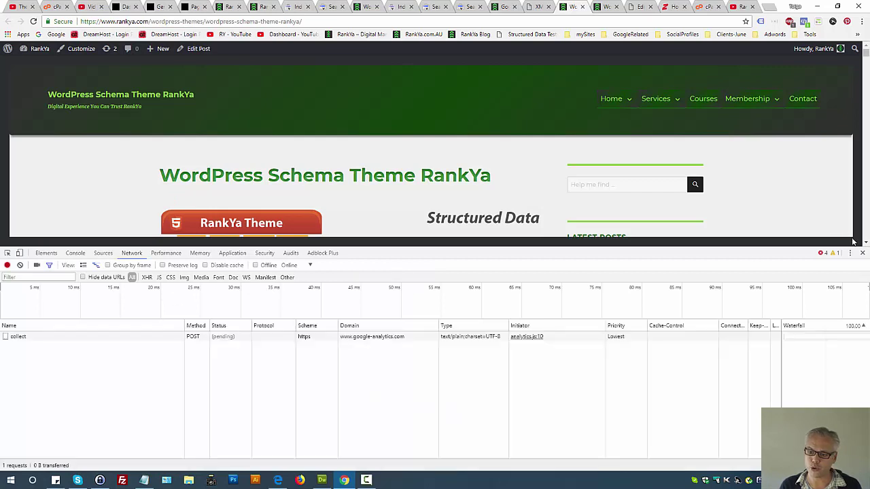
left_click(863, 253)
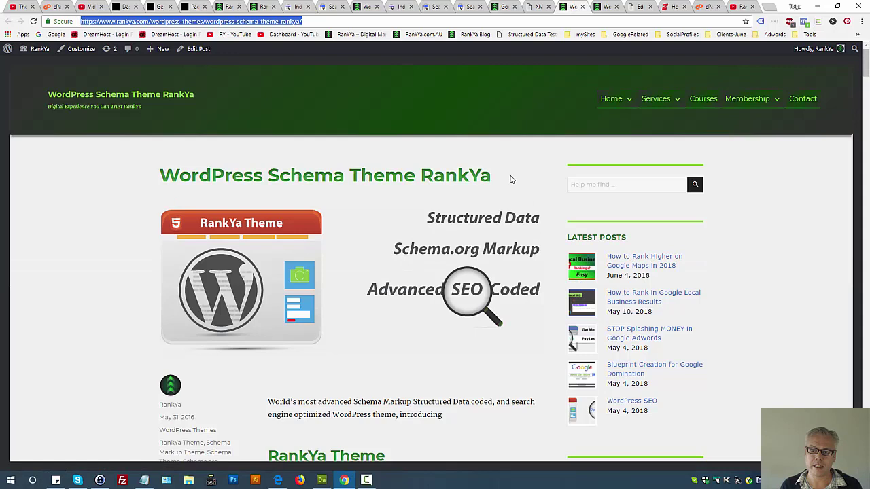
Step: Open the WordPress Schema Theme RankYa post for editing and show its Yoast SEO advanced settings
left_click(384, 151)
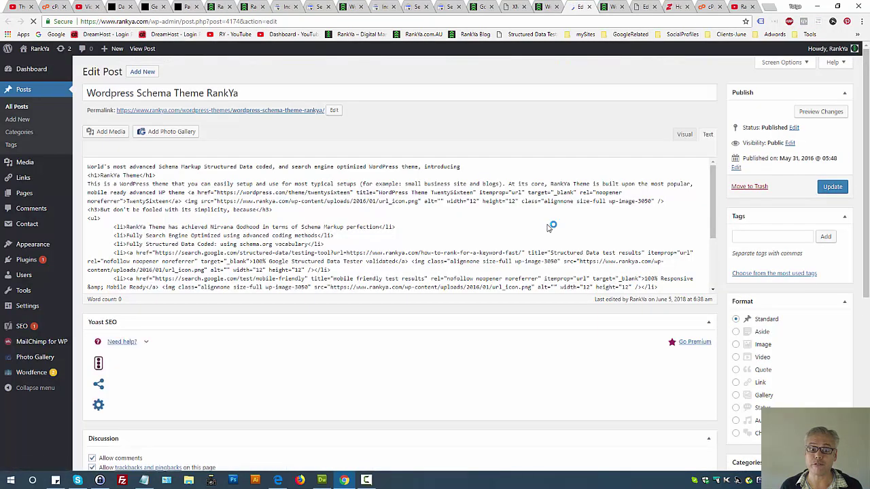
scroll(283, 386, "down", 5)
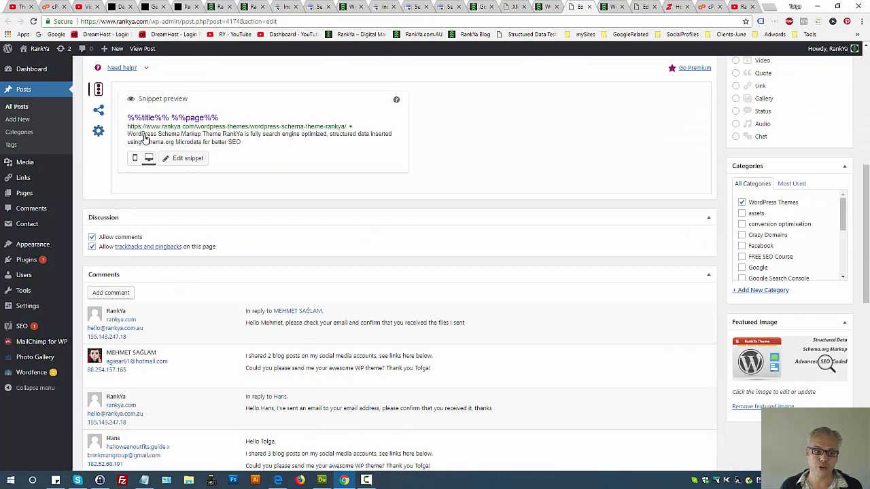
scroll(166, 237, "up", 3)
left_click(100, 372)
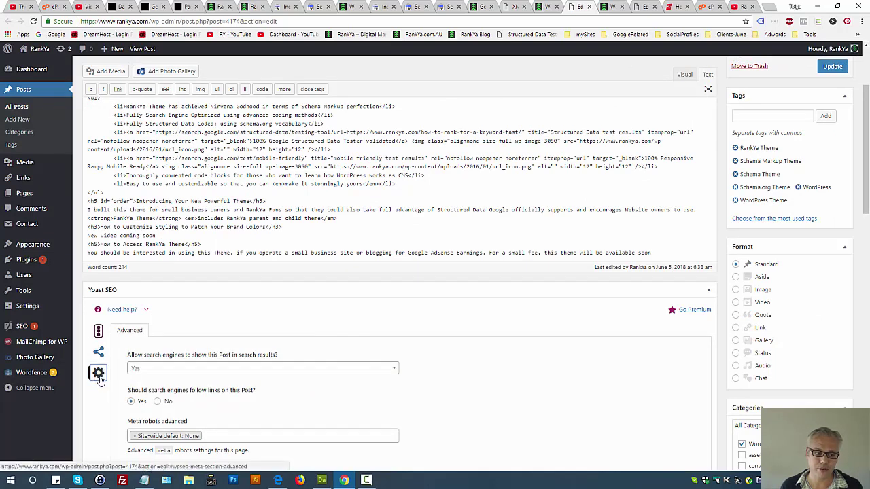
Step: Set both showing the post in search results and following its links to No, and update the post
left_click(171, 368)
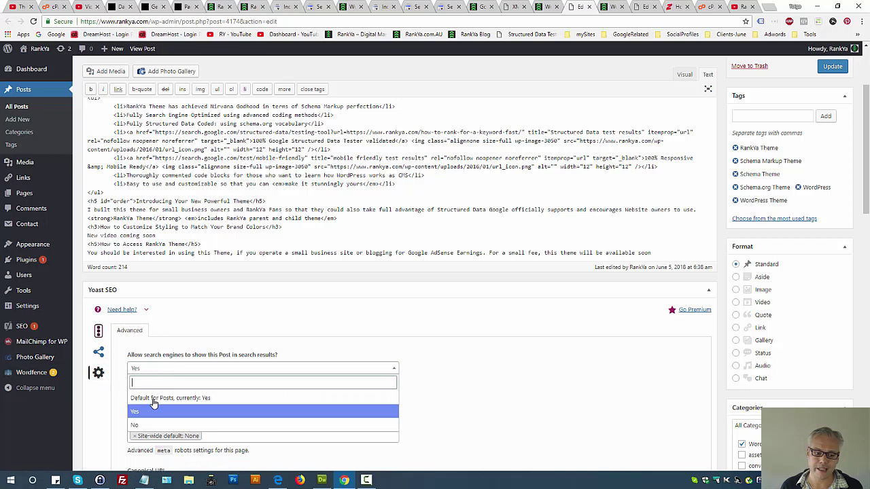
left_click(149, 427)
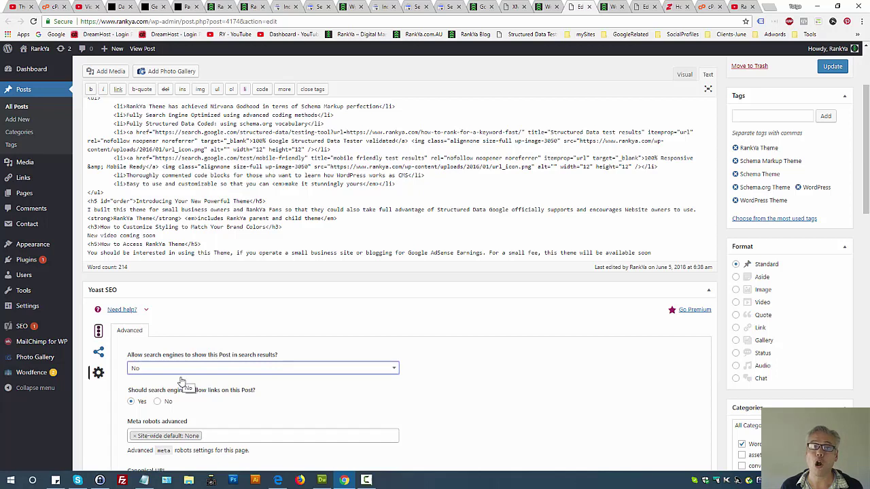
left_click(157, 403)
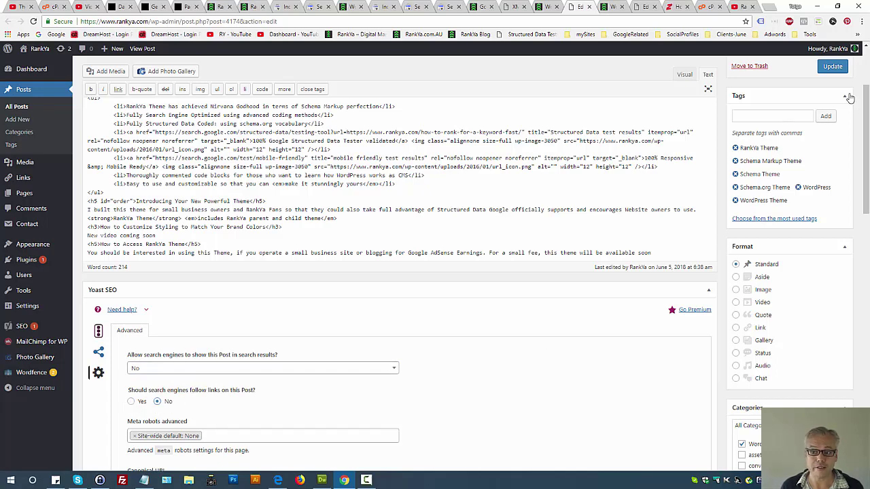
scroll(850, 99, "up", 2)
left_click(825, 188)
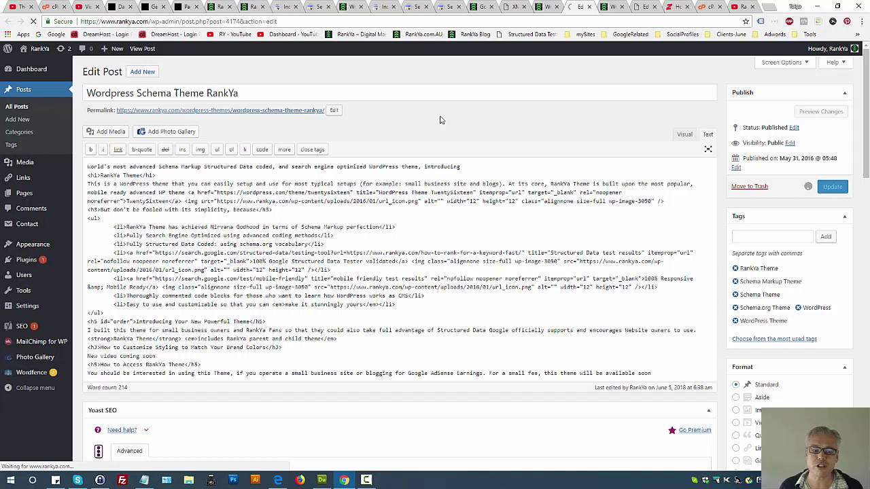
Step: Reload post-sitemap.xml and check the end of its list for the theme page's URL
left_click(518, 6)
scroll(275, 253, "down", 3)
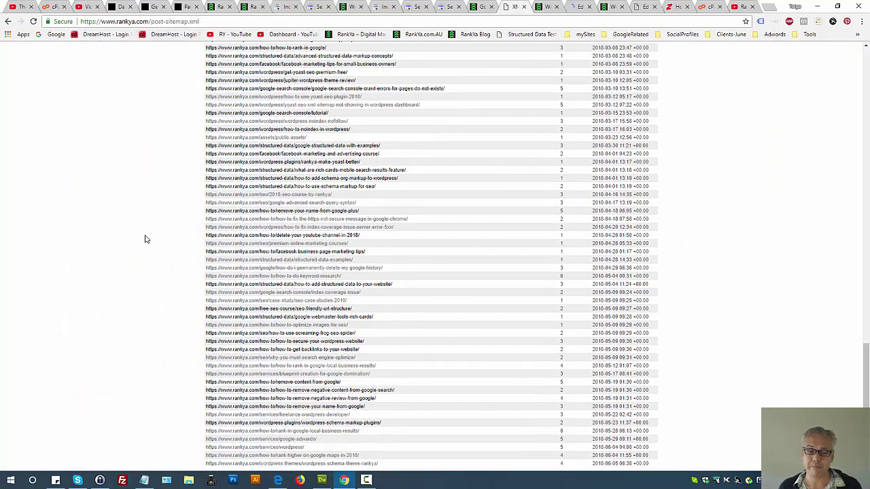
left_click(34, 21)
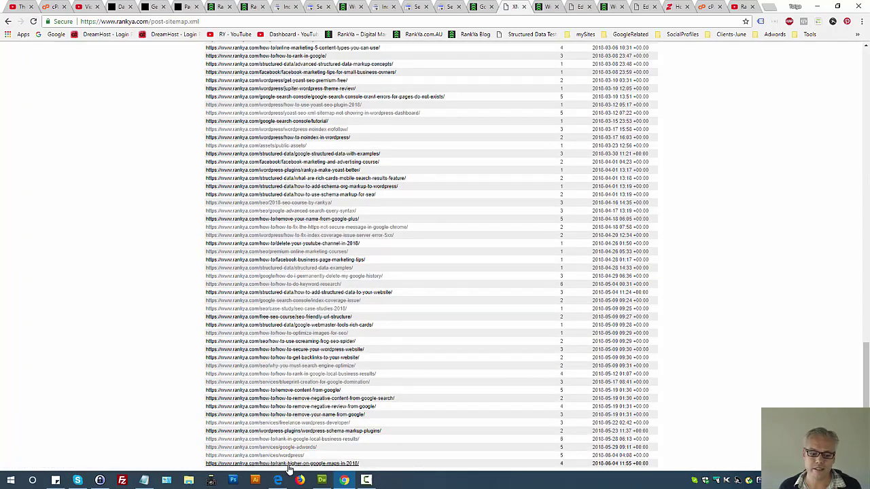
Step: Compare the Submitted URL not found (404) report with the live theme page, highlighting the page title
left_click(386, 7)
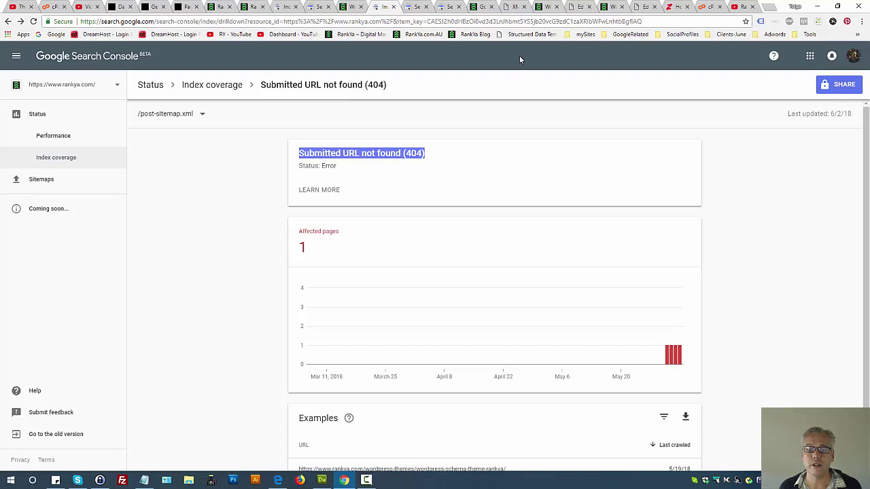
left_click(540, 8)
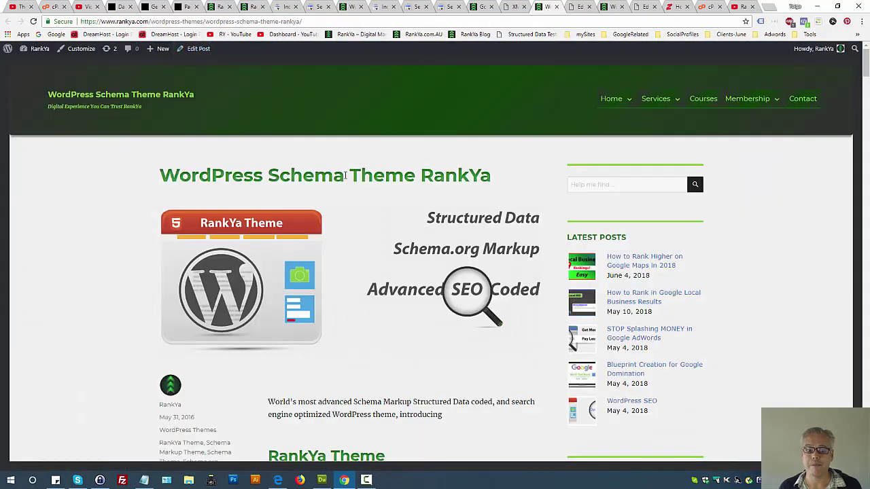
triple_click(420, 182)
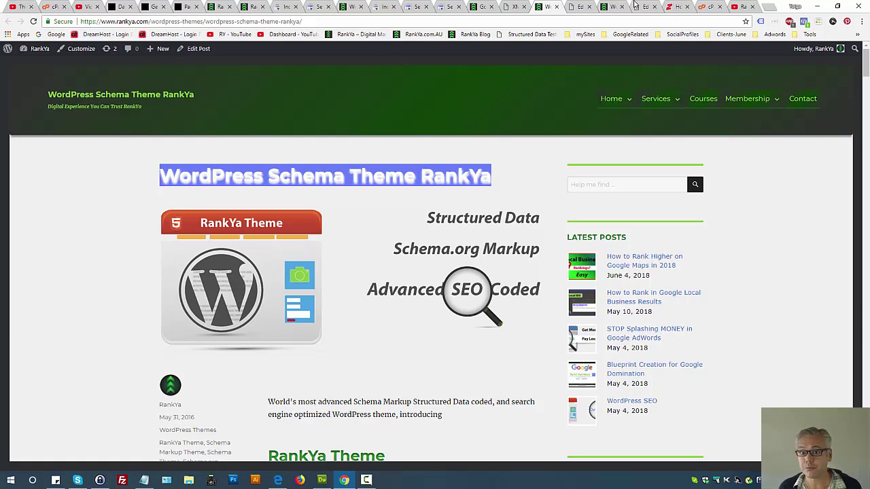
Step: Switch the 404 report's filter to All known pages and review the affected example URL
left_click(384, 7)
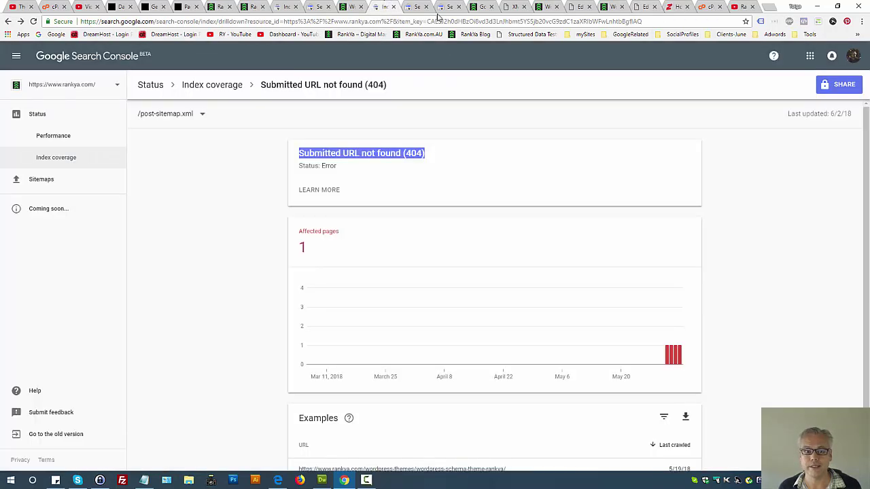
left_click(201, 114)
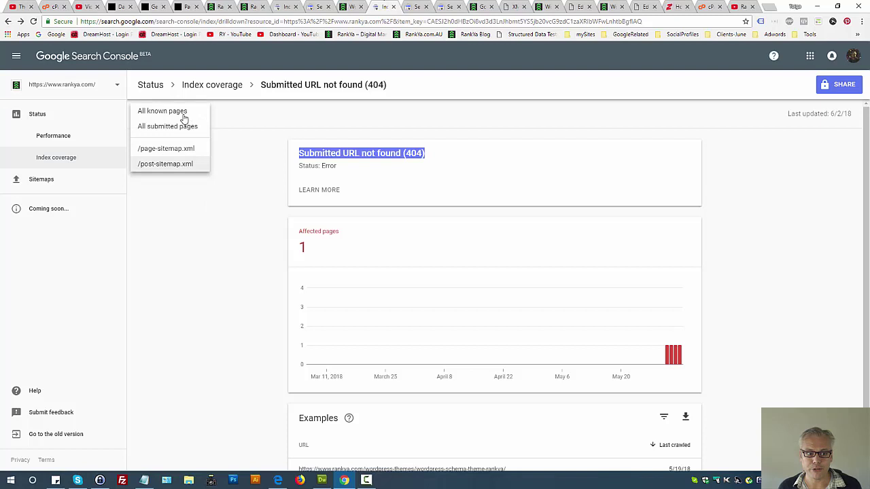
left_click(242, 262)
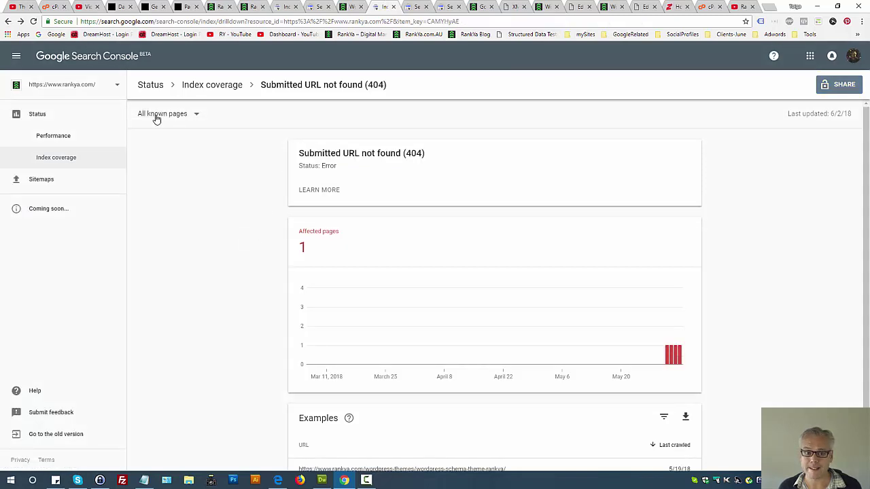
scroll(462, 347, "down", 1)
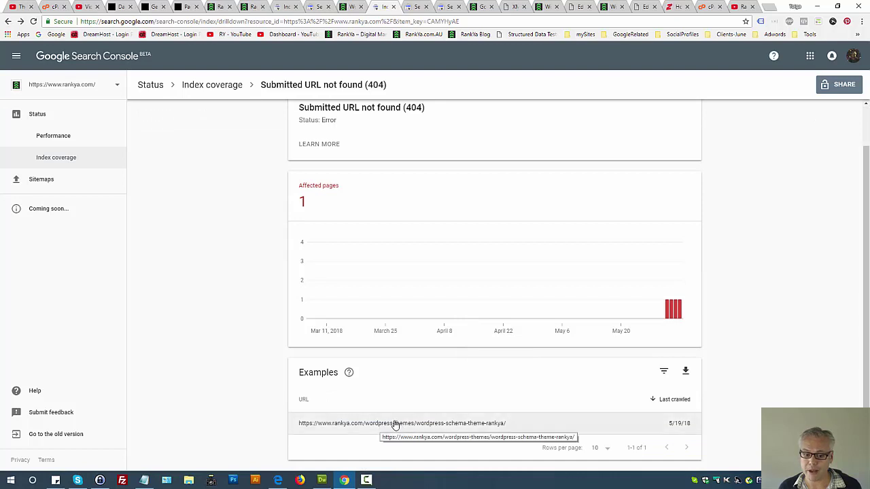
scroll(408, 419, "up", 1)
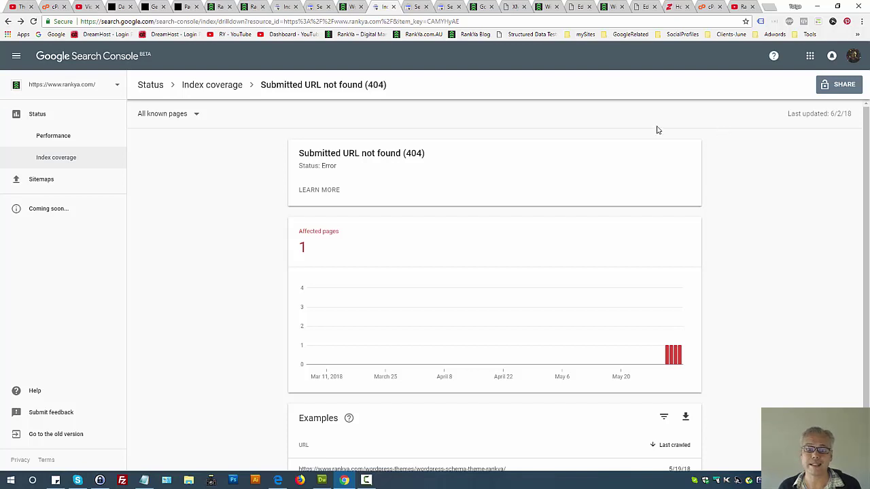
Step: View the How to Rank in Google Local Business Results page and highlight its address
left_click(485, 6)
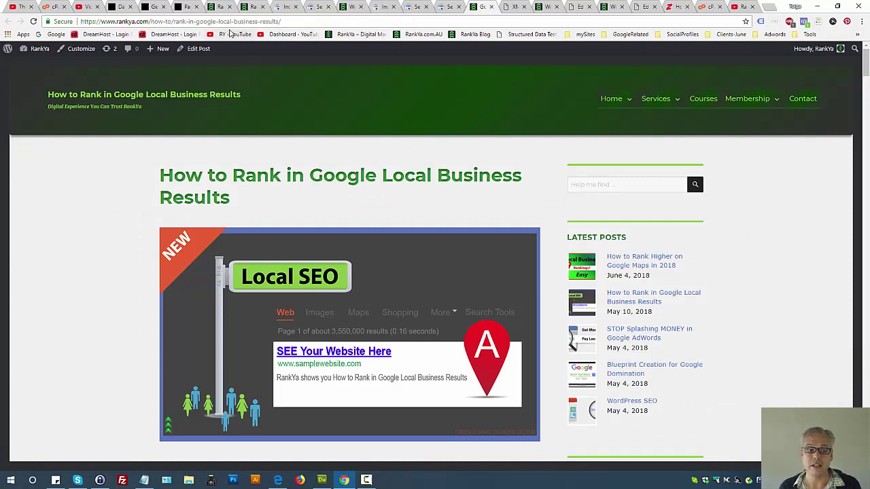
left_click(231, 21)
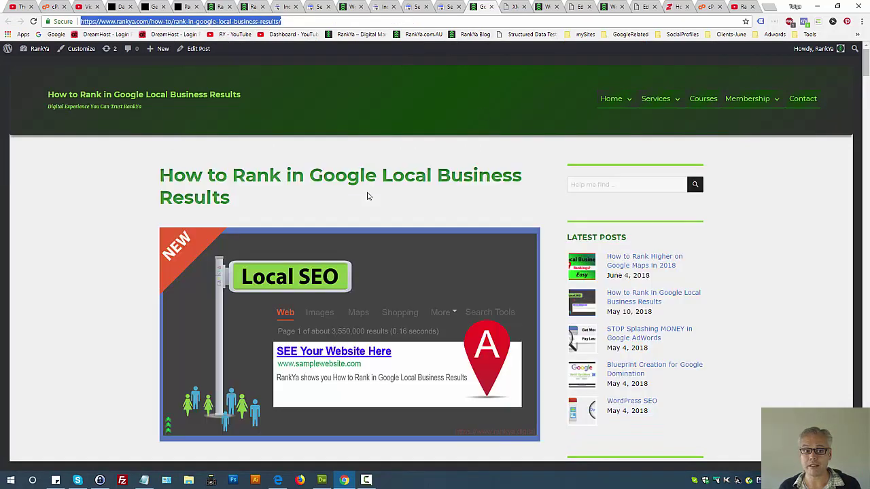
left_click(367, 196)
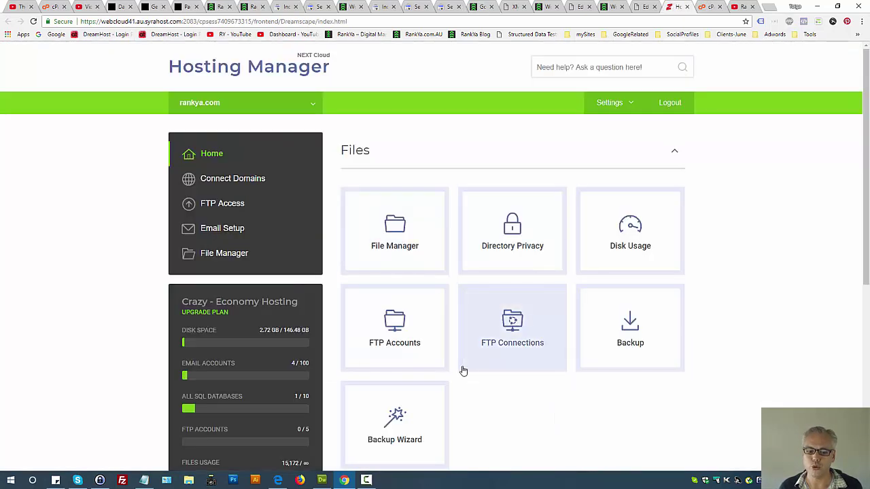
Step: Open the Redirects page for domains in the hosting account's Hosting Manager
scroll(384, 328, "down", 3)
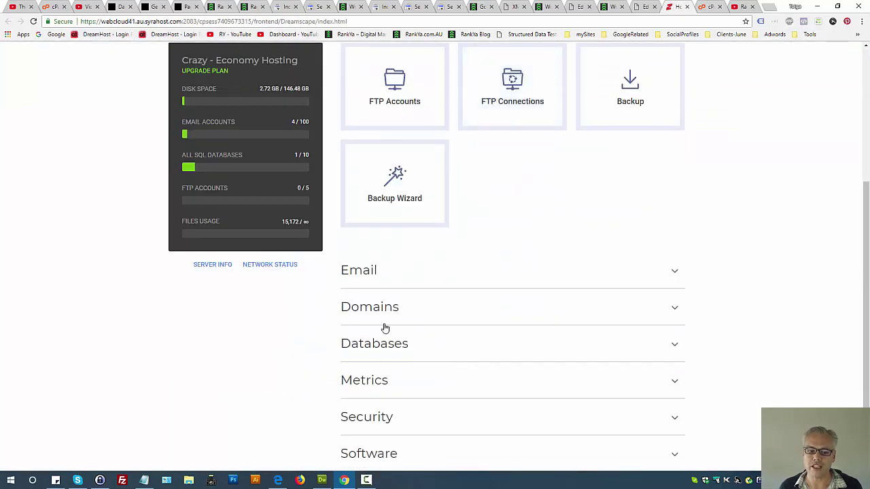
left_click(385, 306)
scroll(410, 404, "down", 2)
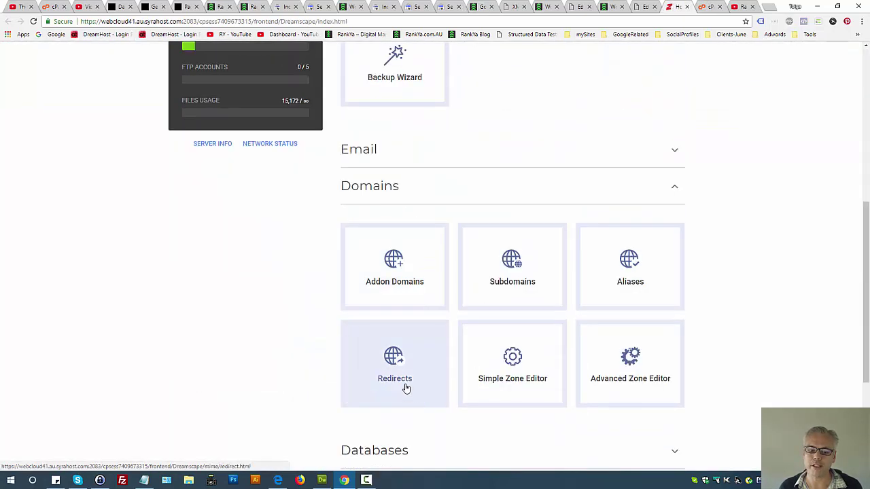
left_click(405, 388)
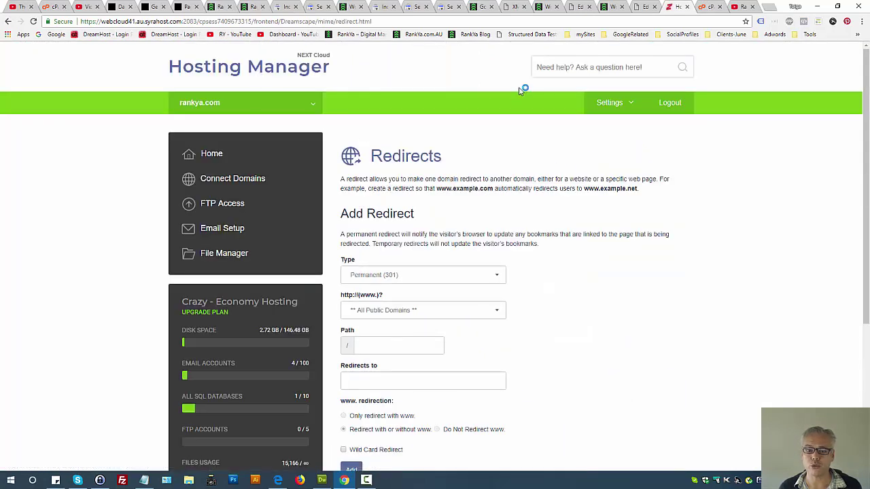
Step: Open the site's WordPress Dashboard in a new tab from the Local Business Results page and switch to it
left_click(515, 7)
left_click(483, 7)
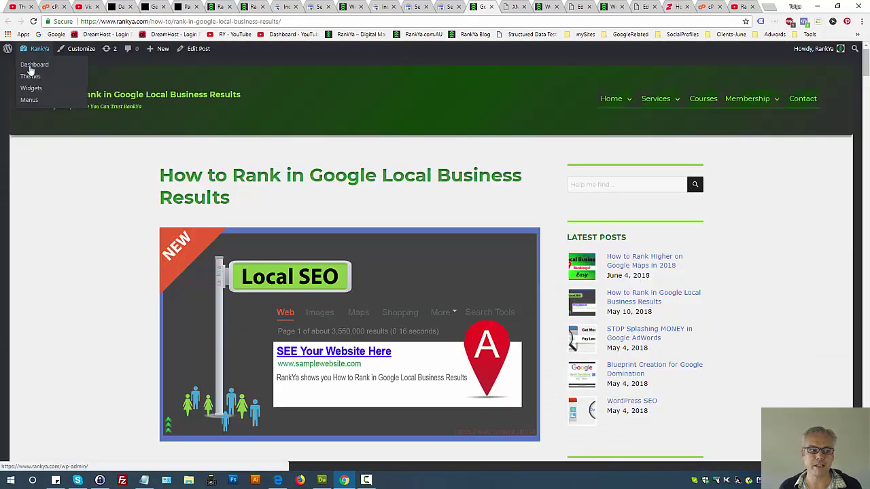
middle_click(29, 68)
left_click(494, 6)
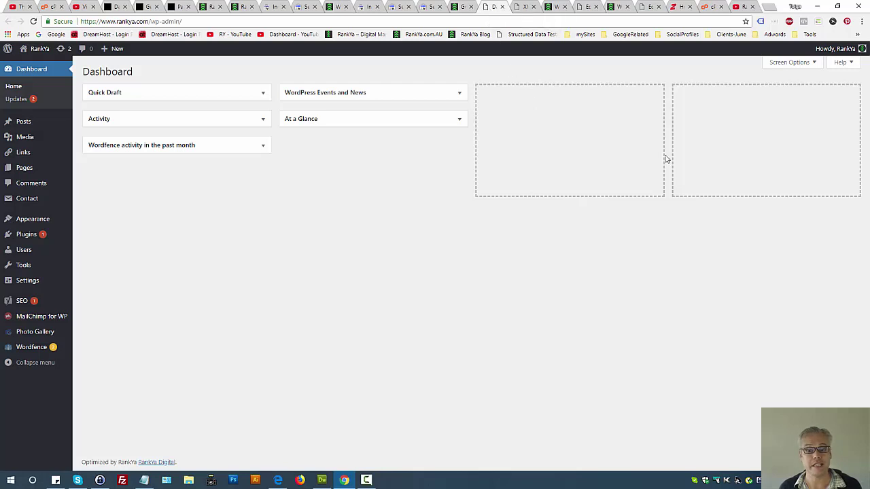
Step: Check the public_html folder in the hosting File Manager and return to the Hosting Manager home page
left_click(710, 9)
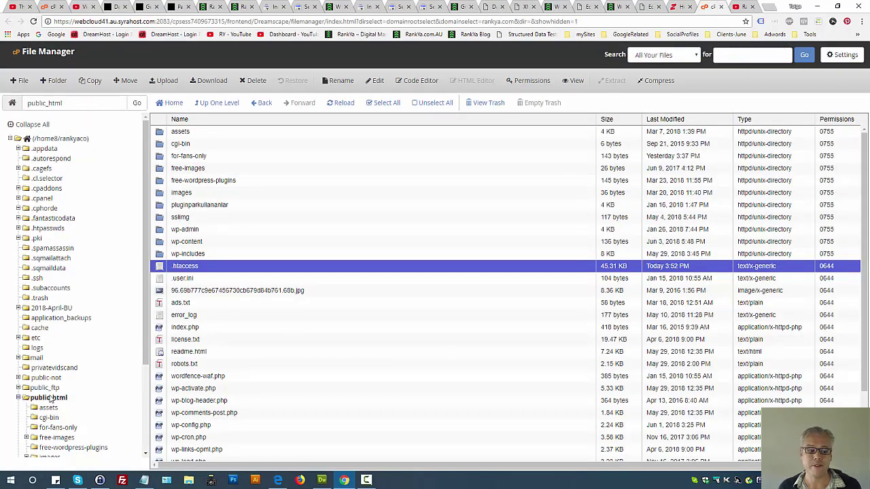
left_click(678, 7)
left_click(232, 178)
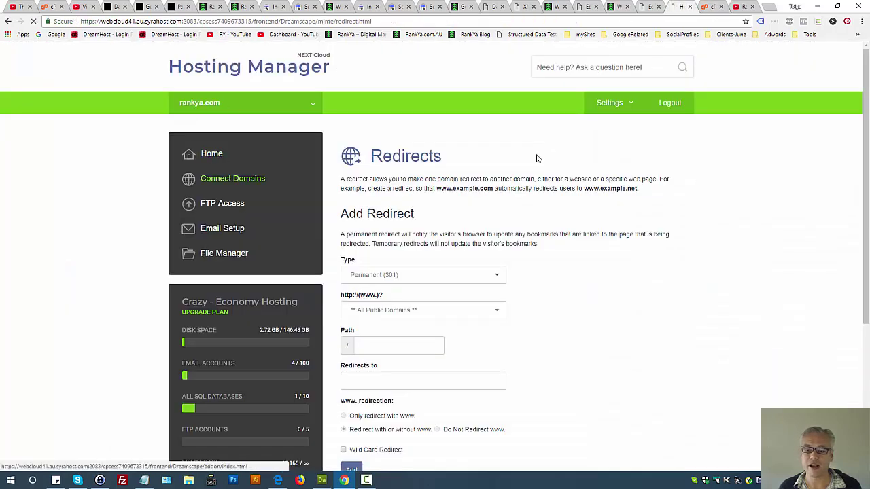
left_click(722, 7)
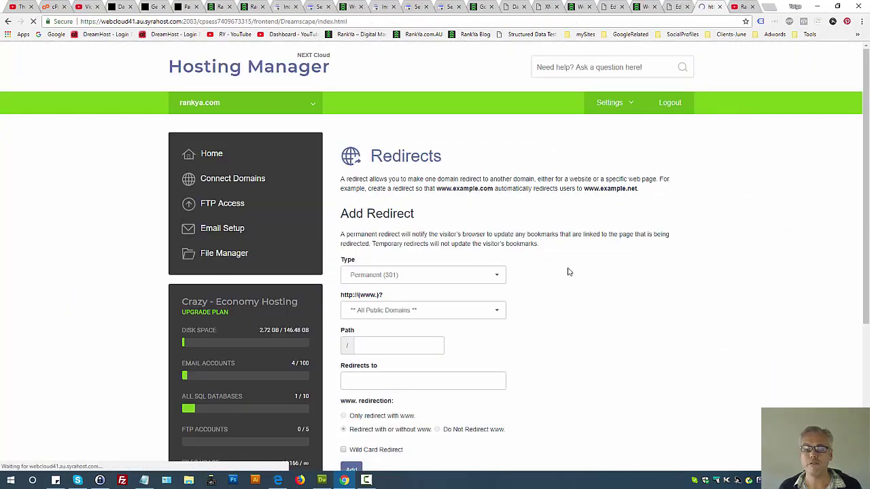
left_click(357, 152)
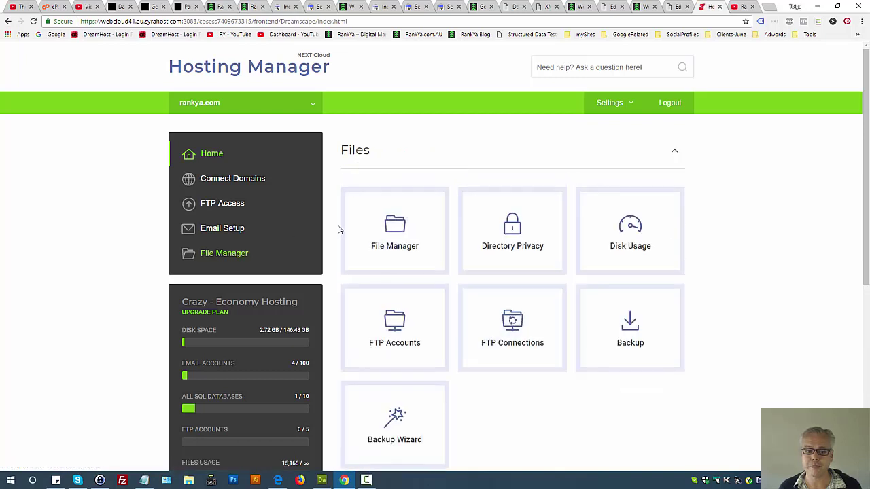
Step: Open the hosting File Manager at the document root for rankya.com with hidden files (dotfiles) shown
left_click(379, 262)
left_click(299, 257)
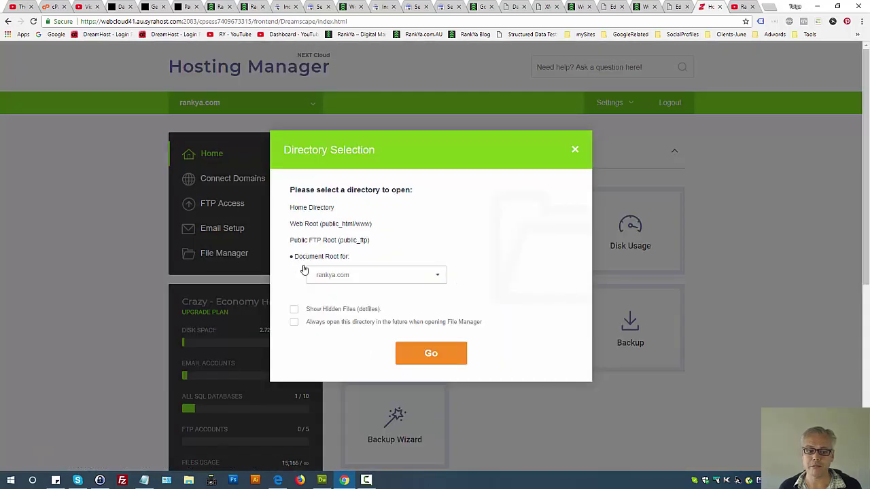
left_click(295, 309)
left_click(430, 355)
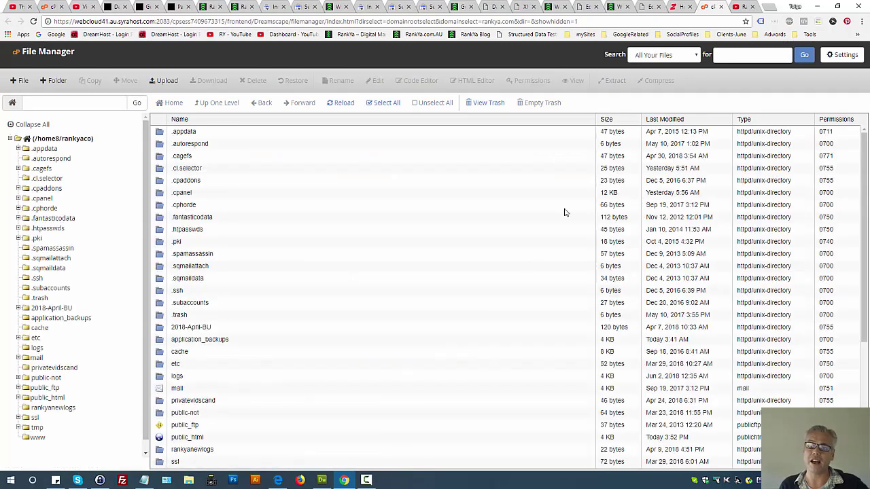
Step: Open the .htaccess file in the public_html folder for editing
left_click(59, 400)
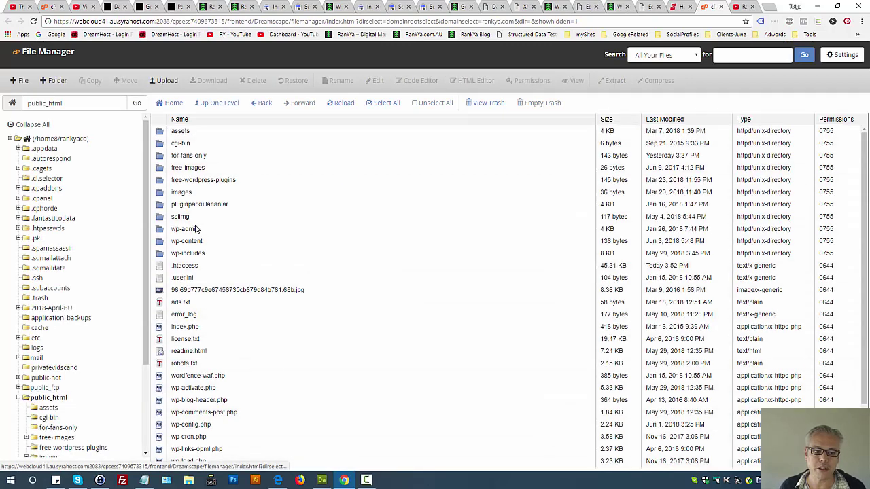
right_click(166, 266)
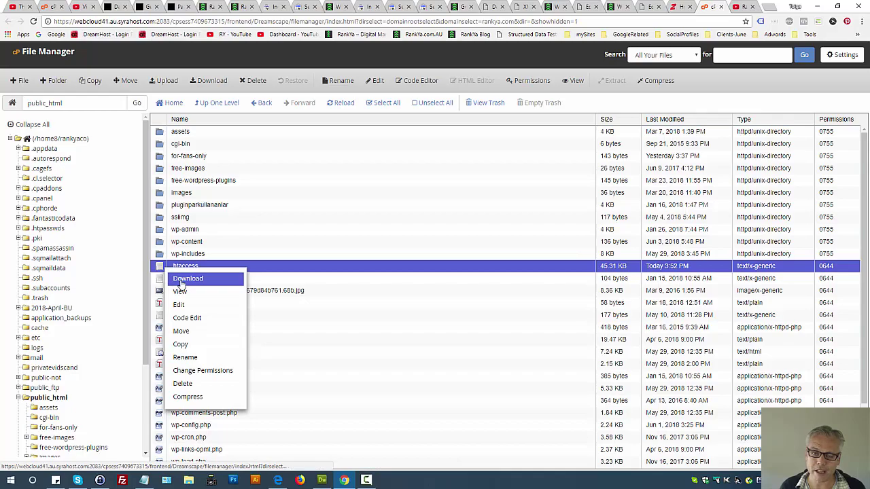
left_click(179, 308)
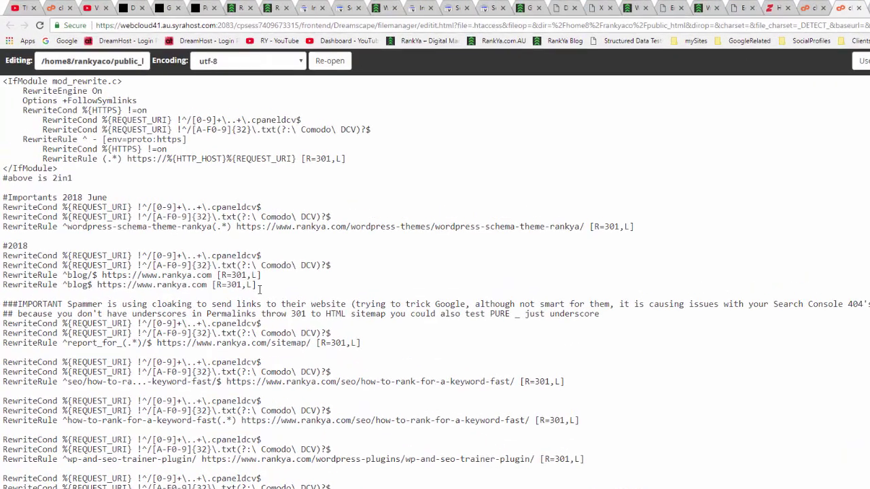
left_click_drag(215, 239, 2, 245)
left_click_drag(3, 473, 4, 468)
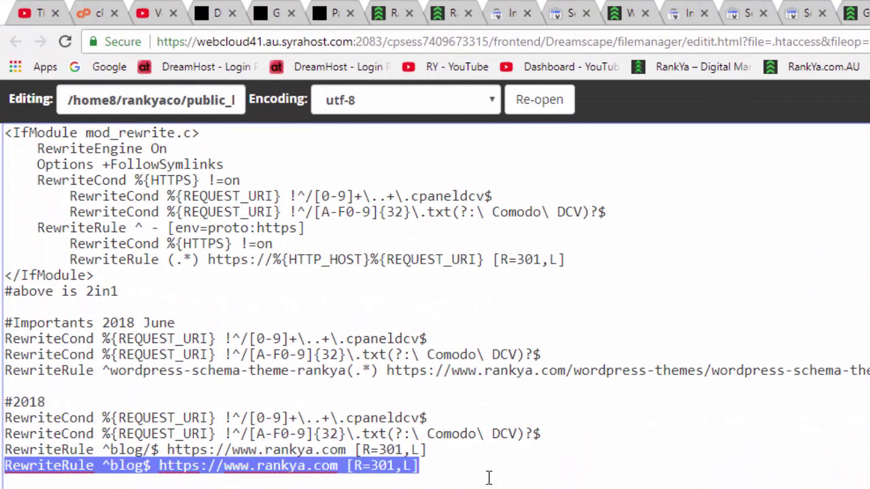
left_click_drag(435, 466, 3, 476)
left_click(458, 477)
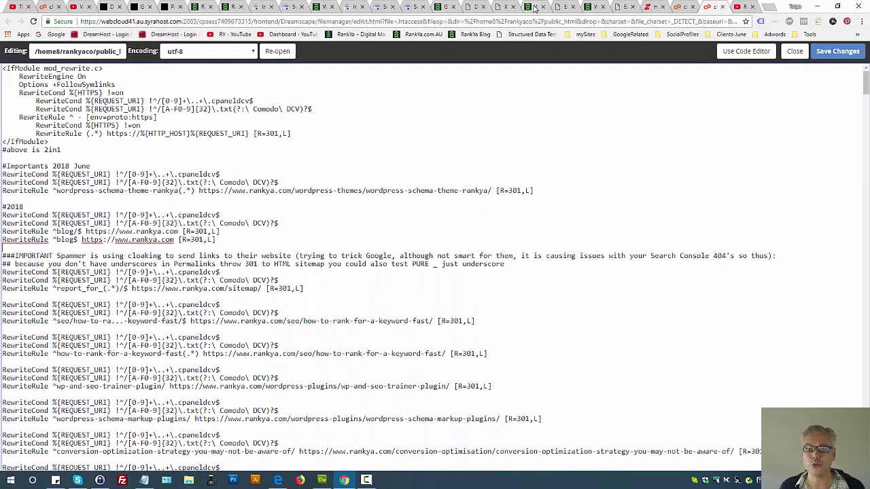
Step: View the WordPress Schema Theme RankYa page and check the example URL in Search Console's Submitted URL not found (404) report
left_click(534, 8)
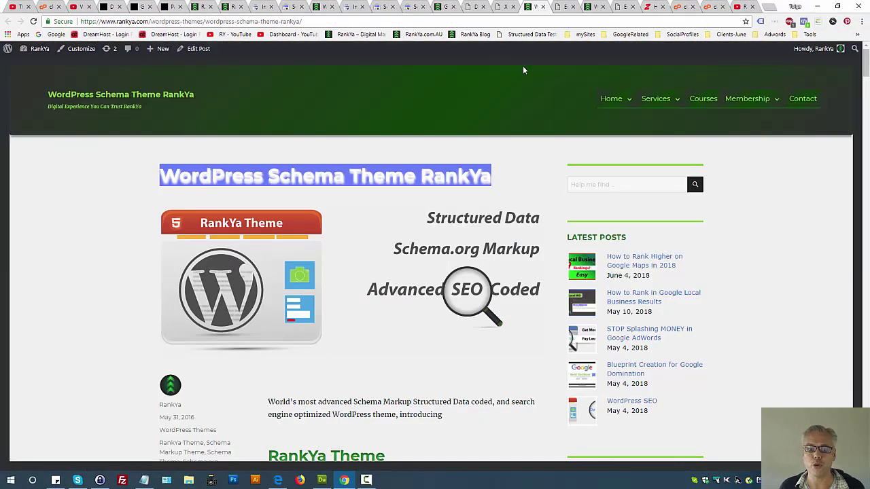
left_click(385, 176)
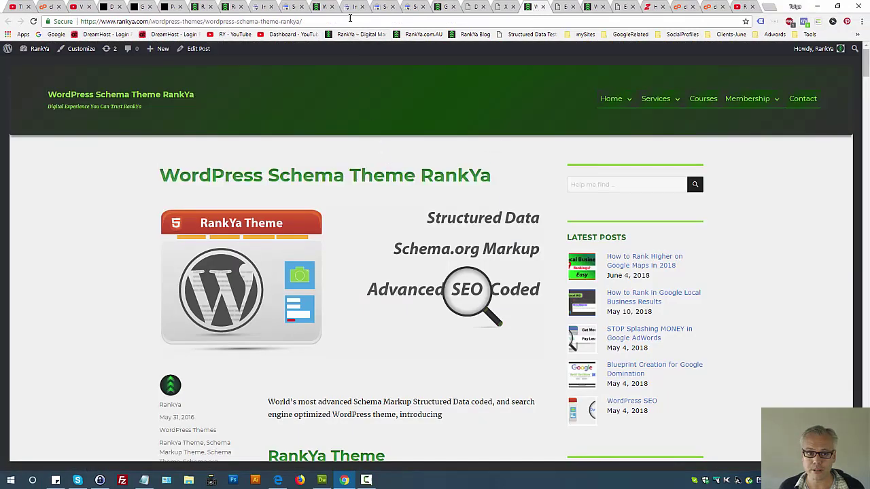
left_click(352, 7)
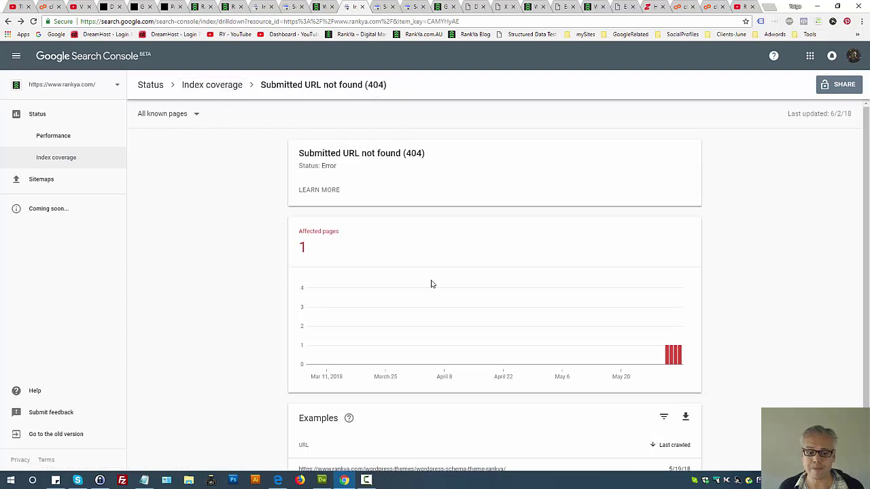
scroll(435, 327, "down", 1)
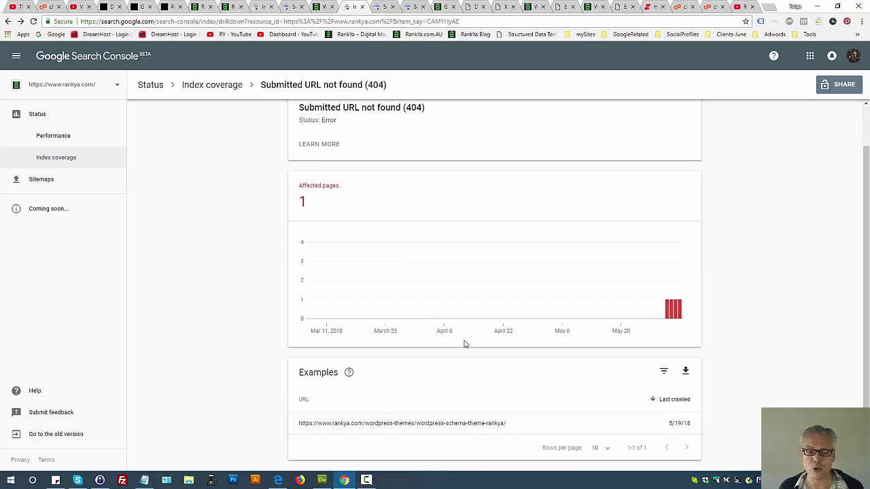
scroll(475, 293, "up", 1)
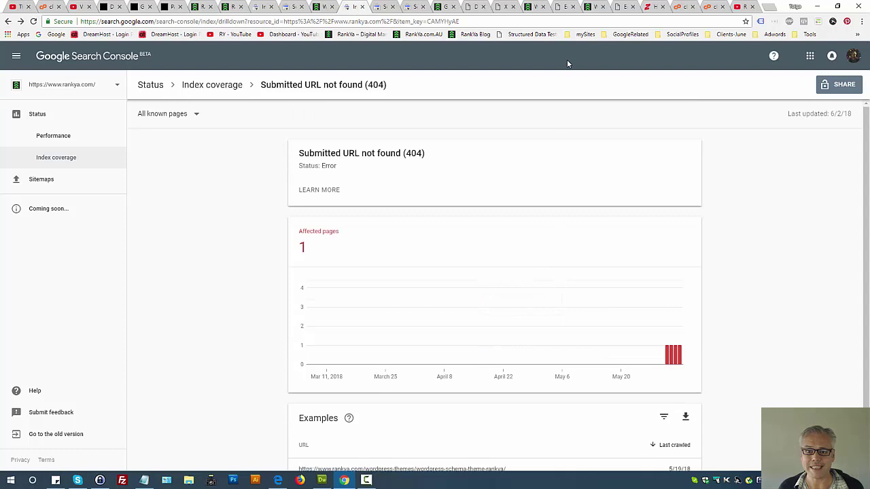
Step: View the How to Rank in Google Local Business Results page, then return to the 404 report and highlight its title
left_click(438, 6)
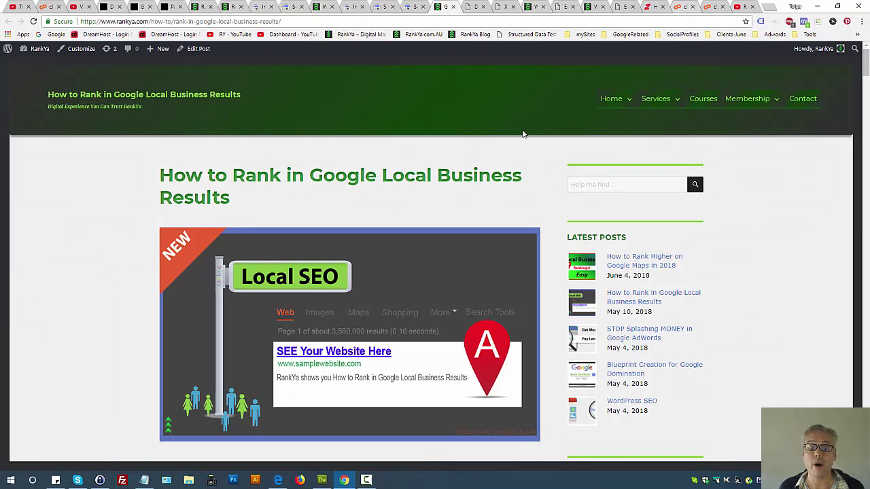
left_click(352, 6)
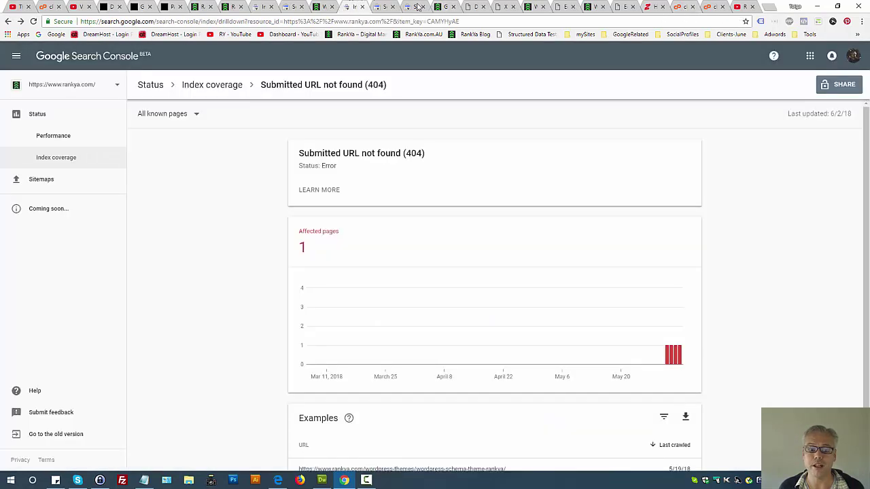
triple_click(360, 153)
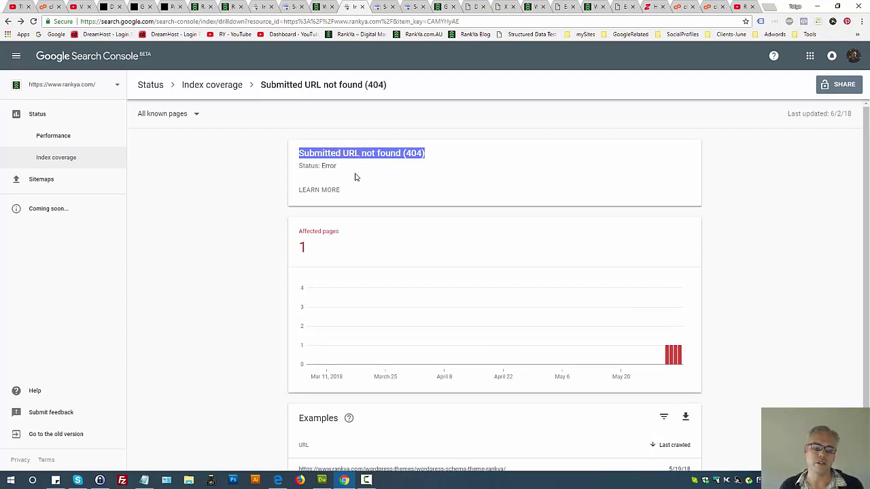
scroll(327, 316, "down", 1)
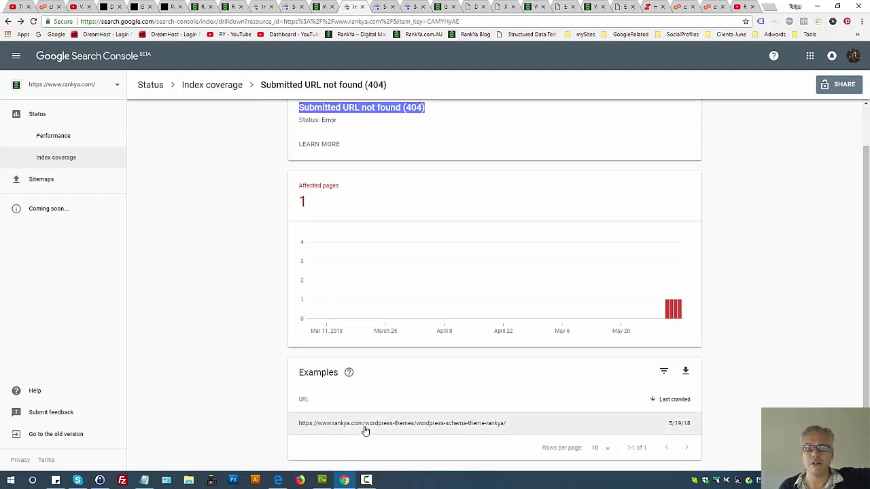
scroll(384, 413, "up", 1)
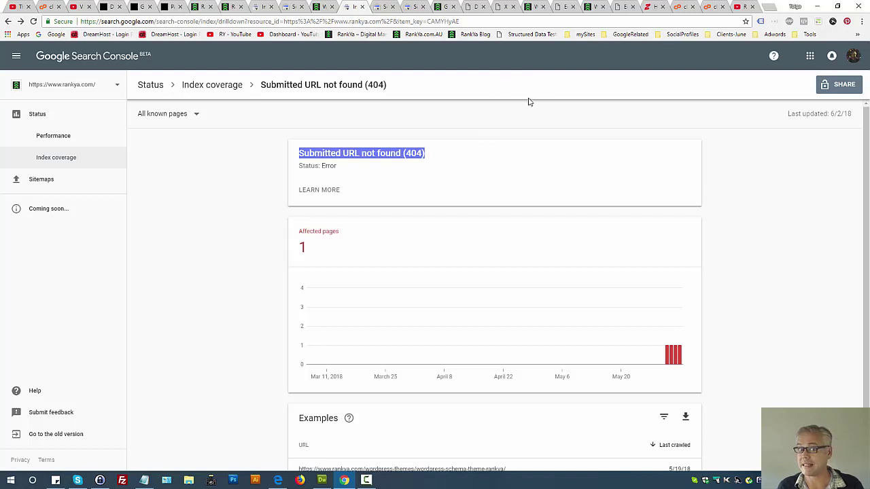
Step: Filter the Submitted URL not found (404) report by /page-sitemap.xml and then by /post-sitemap.xml
left_click(320, 185)
left_click(178, 115)
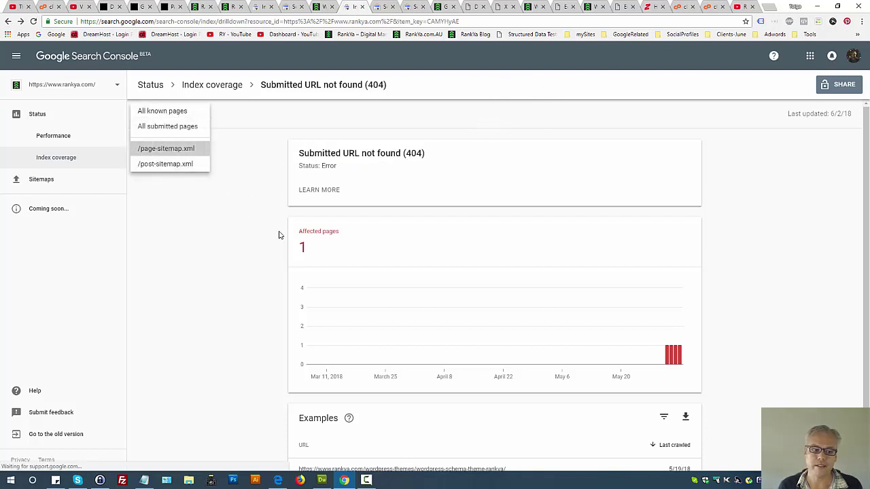
left_click(170, 148)
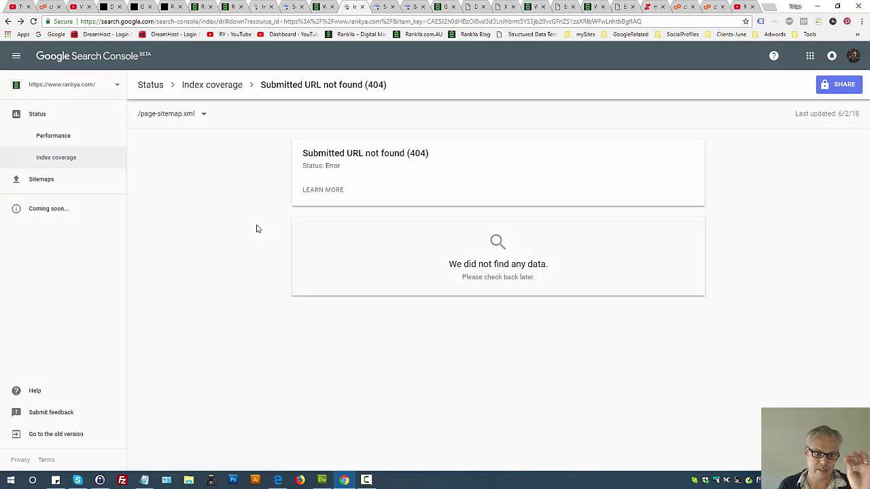
left_click(204, 114)
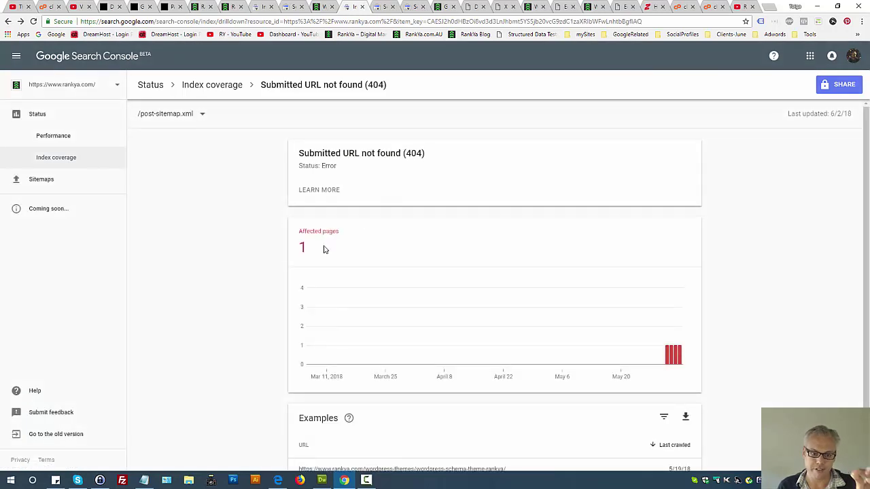
Step: Open the page details of the affected wordpress-schema-theme-rankya URL and highlight the whole address
scroll(372, 239, "down", 1)
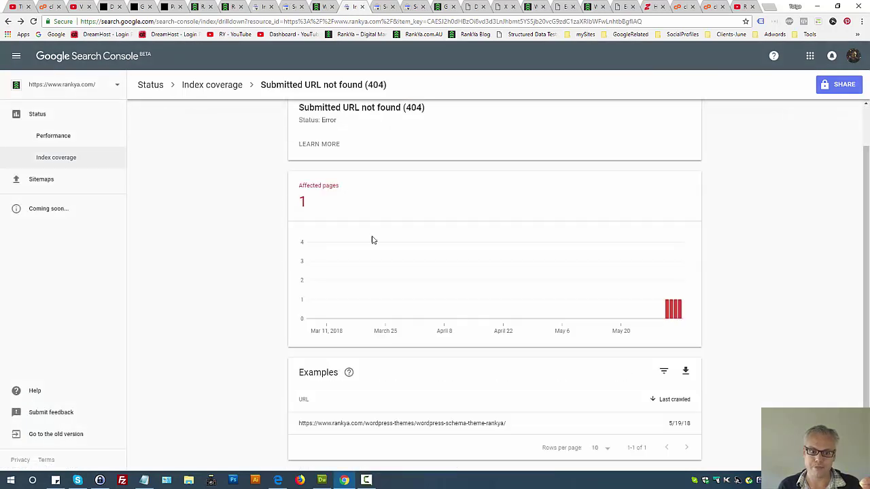
triple_click(342, 107)
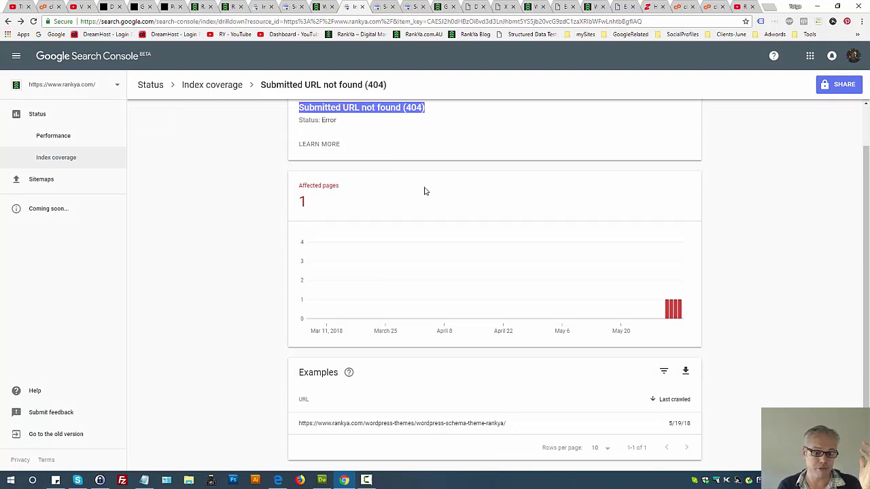
double_click(380, 423)
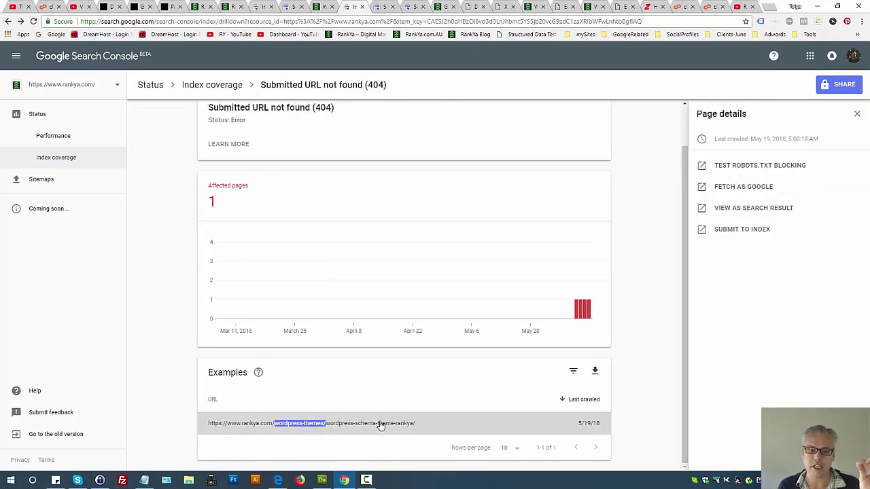
triple_click(381, 424)
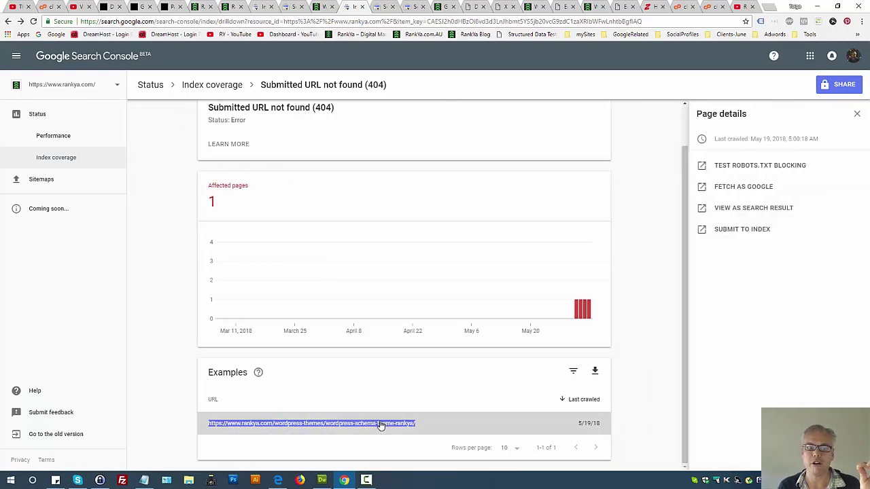
Step: View the Hosting Manager home page and the Local Business Results page, returning to the 404 report after each
left_click(680, 8)
left_click(653, 5)
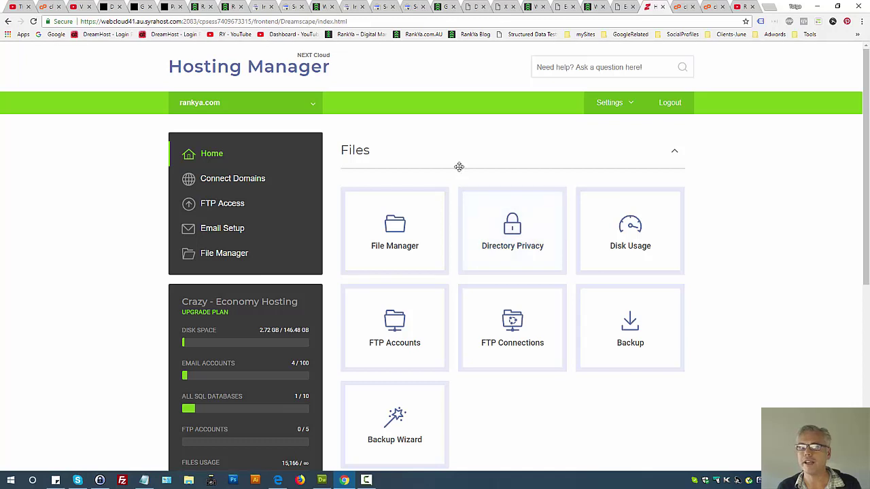
left_click(351, 8)
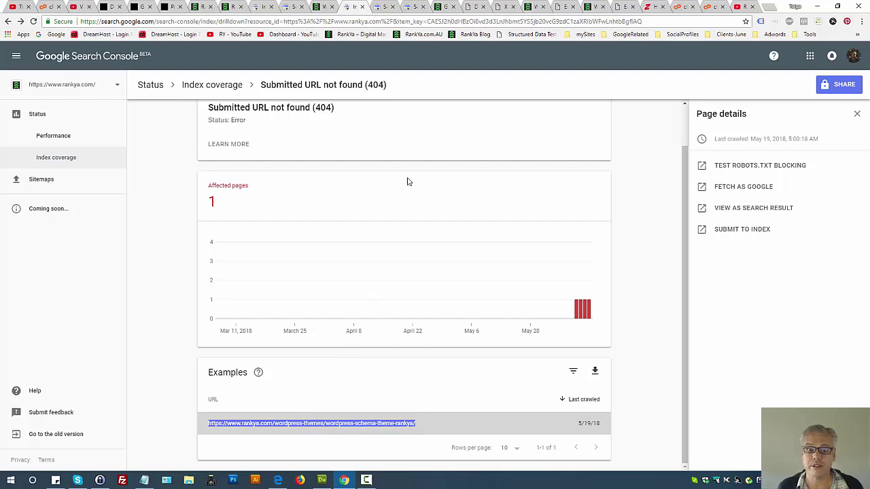
left_click(445, 6)
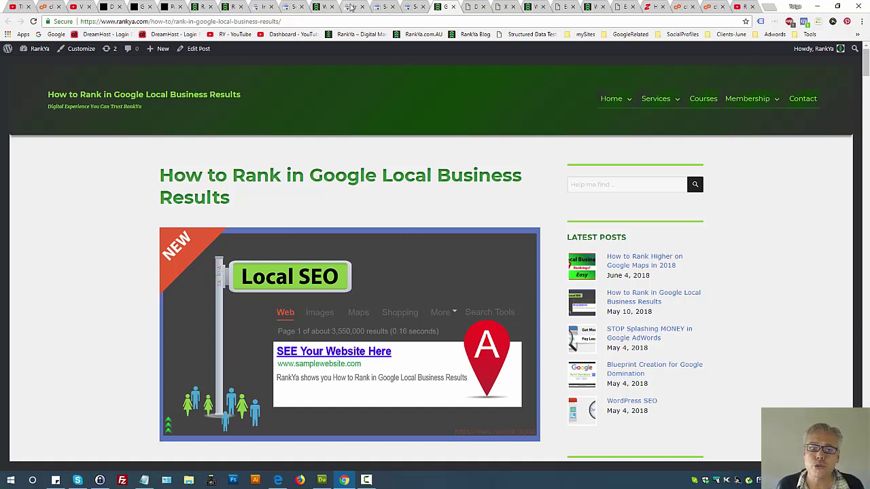
left_click(350, 6)
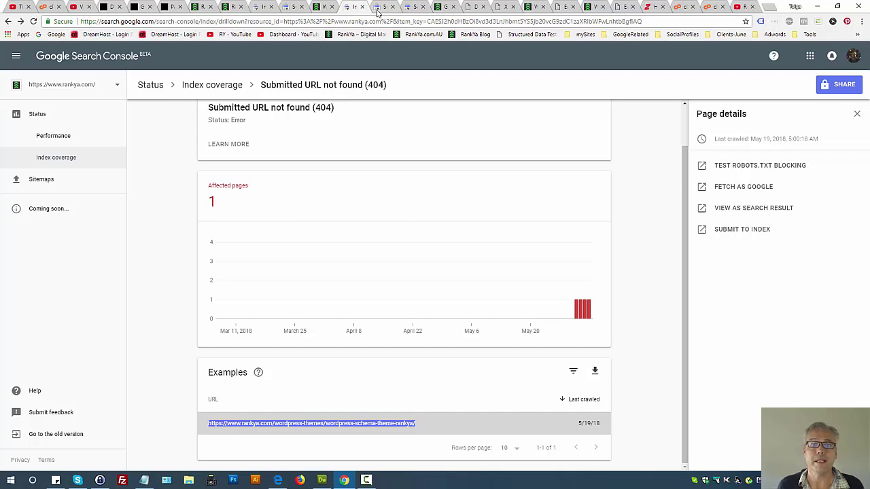
Step: Close the page details and go back to the Index coverage overview, checking the Local Business Results page in between
left_click(857, 116)
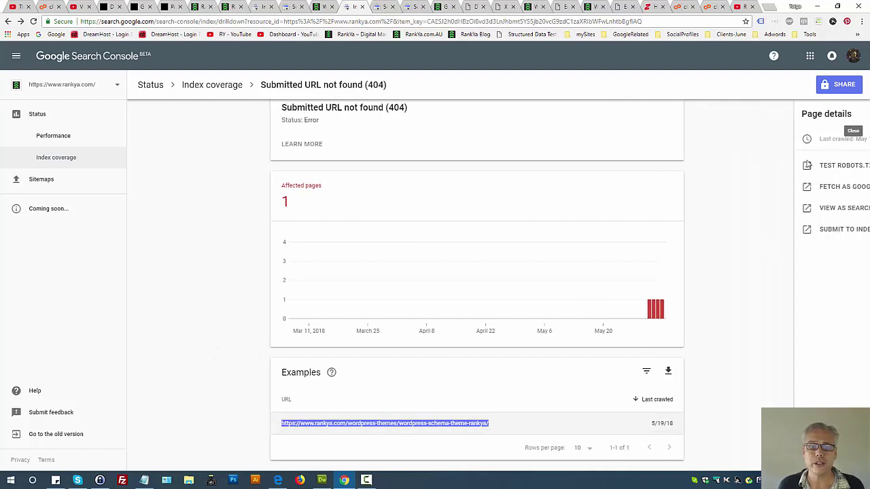
left_click(257, 164)
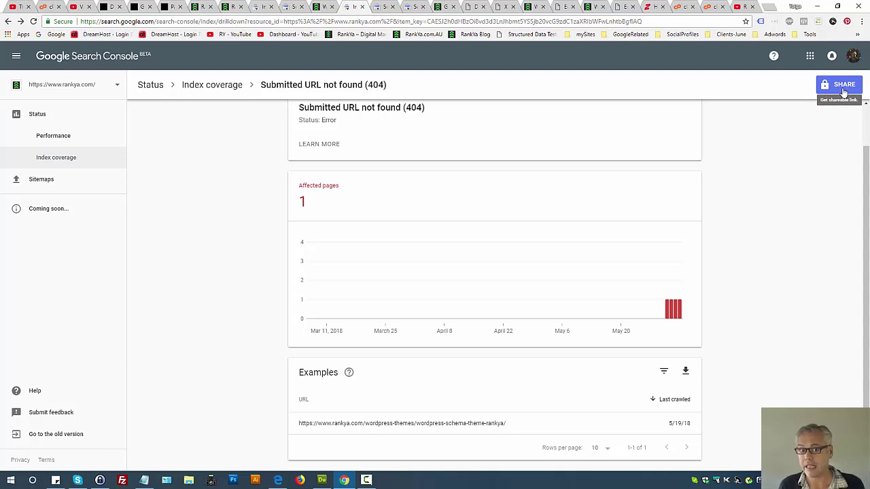
left_click(201, 87)
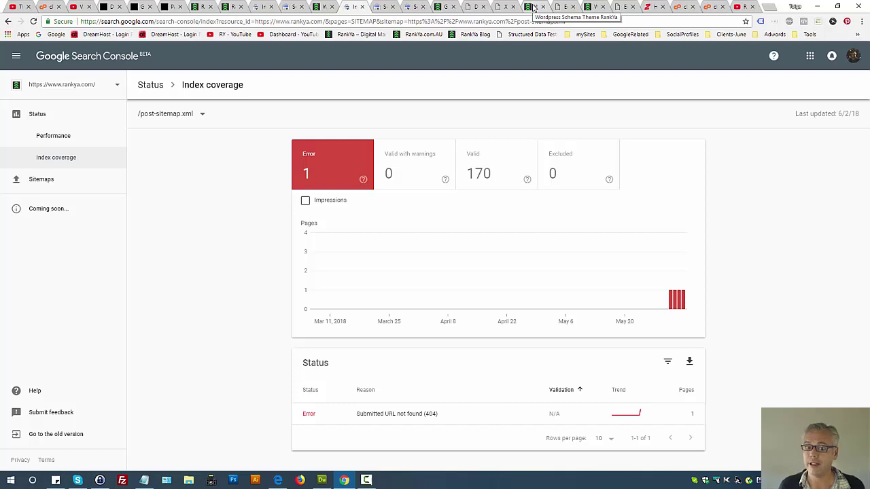
left_click(443, 6)
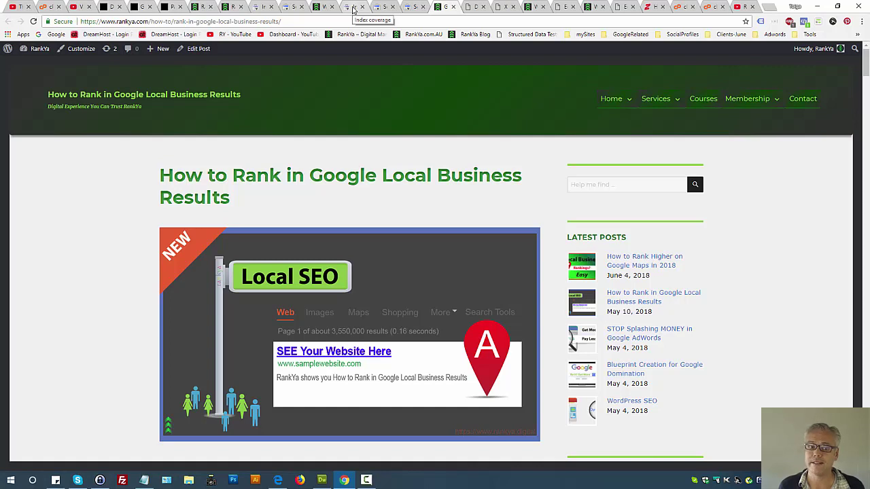
left_click(353, 8)
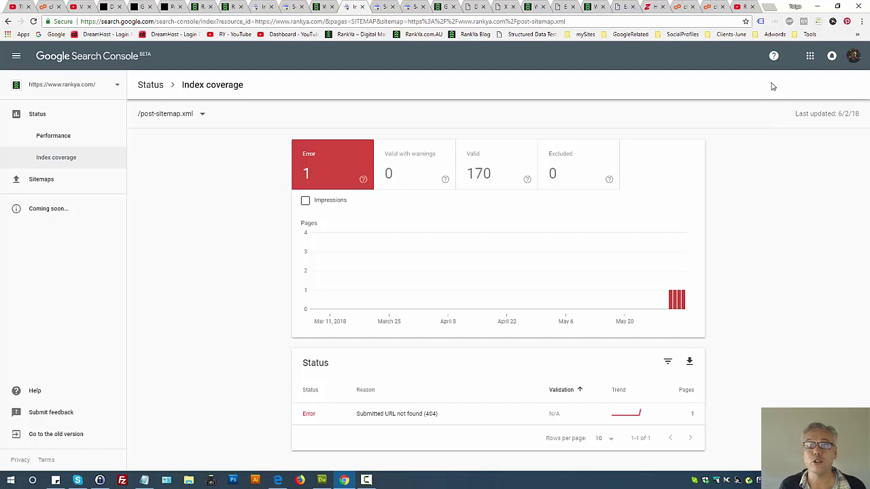
Step: Check the Index Coverage Status report help, close it, and switch to the RankYa YouTube channel page
left_click(773, 56)
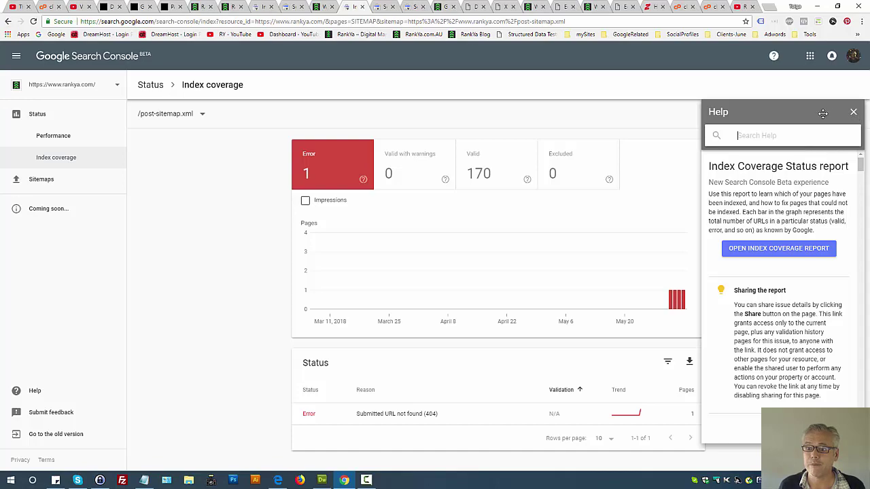
left_click_drag(842, 113, 818, 117)
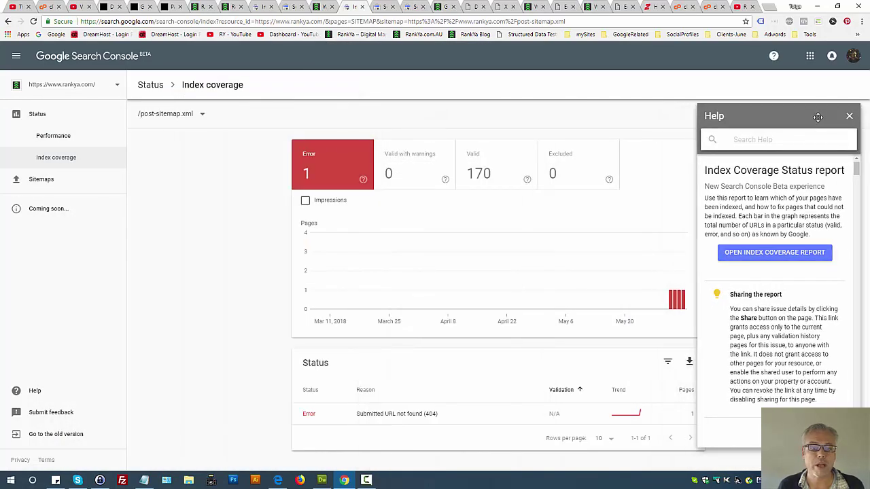
left_click(848, 115)
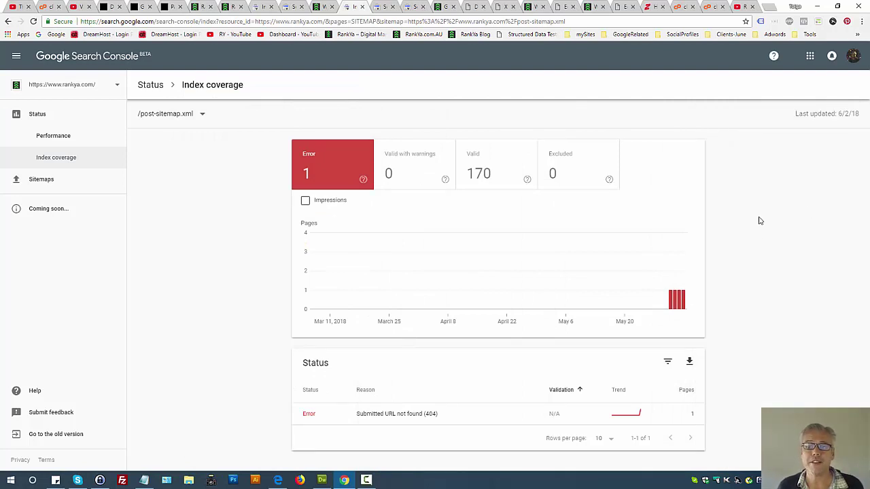
left_click(740, 7)
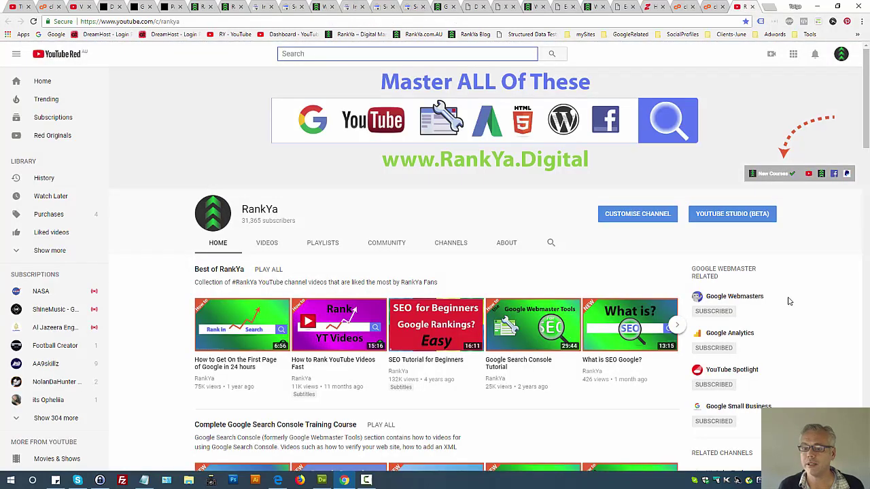